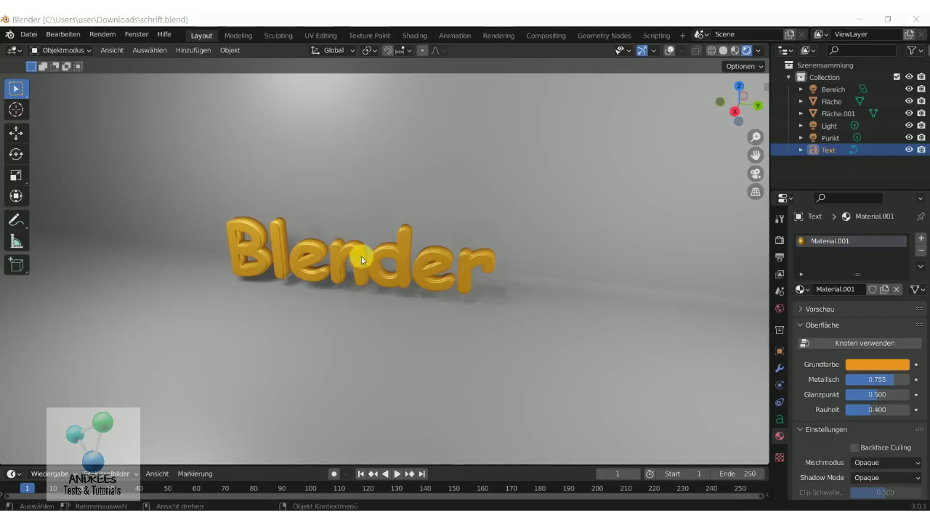
# Show viewport overlays and select the orange 'Blender' text object
pyautogui.click(669, 50)
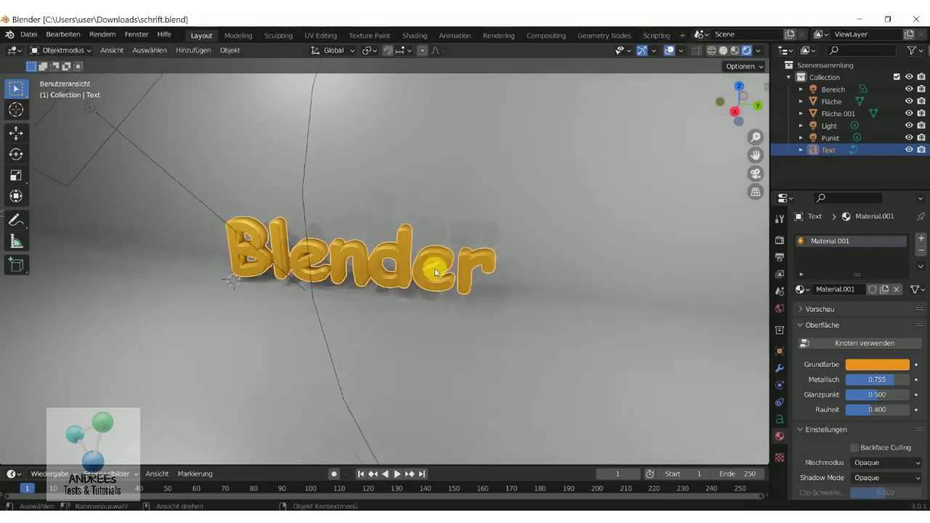
pyautogui.click(440, 254)
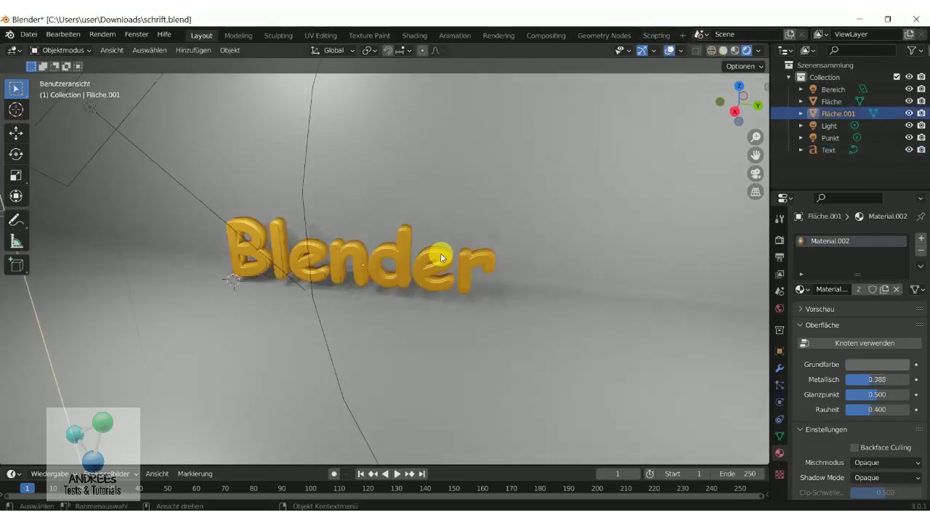
pyautogui.click(440, 253)
# Delete the old 'Blender' text and add a new default Text object
pyautogui.press('Delete')
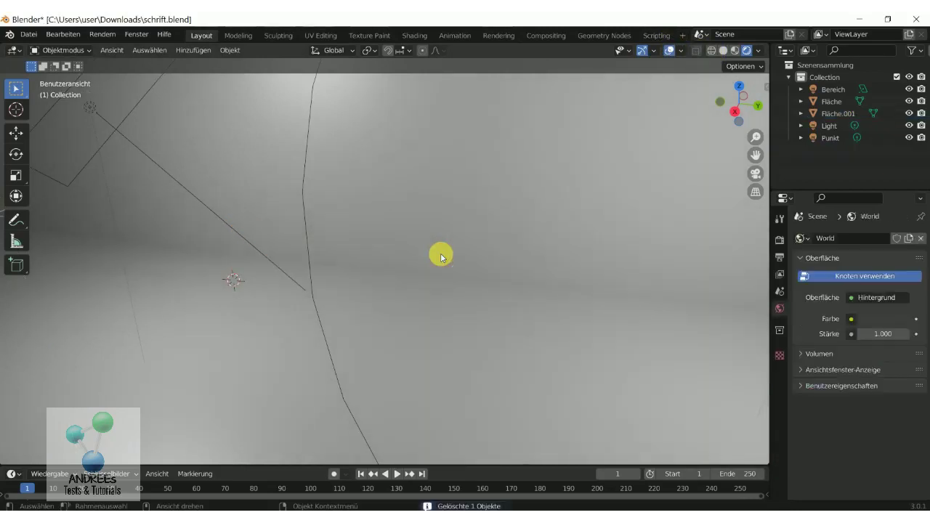
pyautogui.scroll(-2, 383, 266)
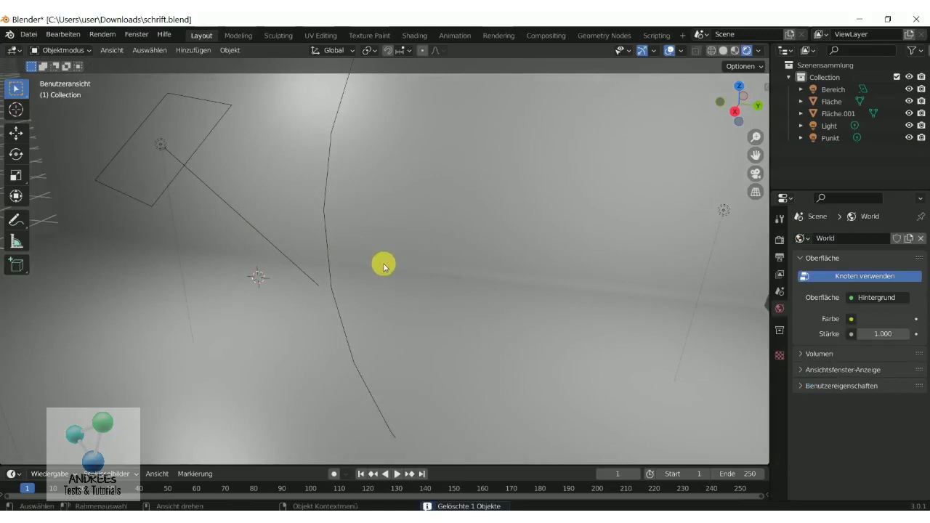
pyautogui.hotkey('shift', 'a')
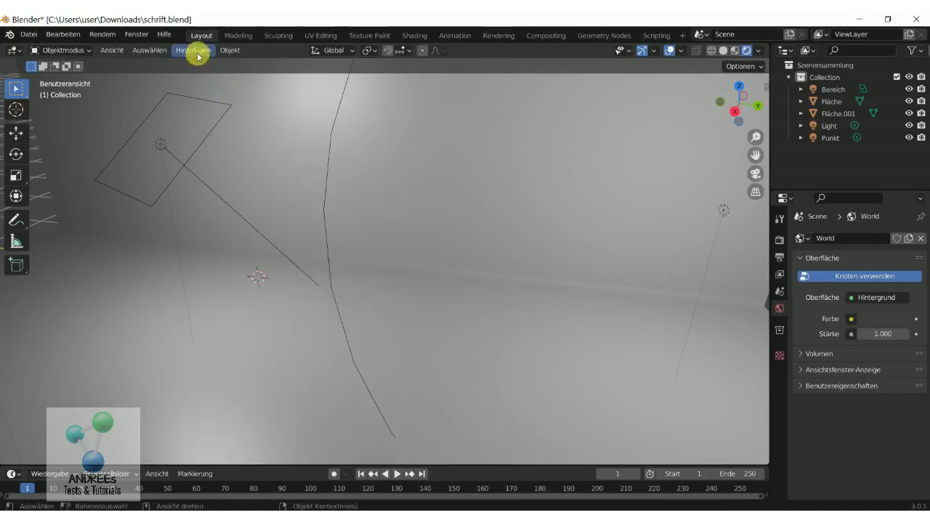
pyautogui.hotkey('shift', 'a')
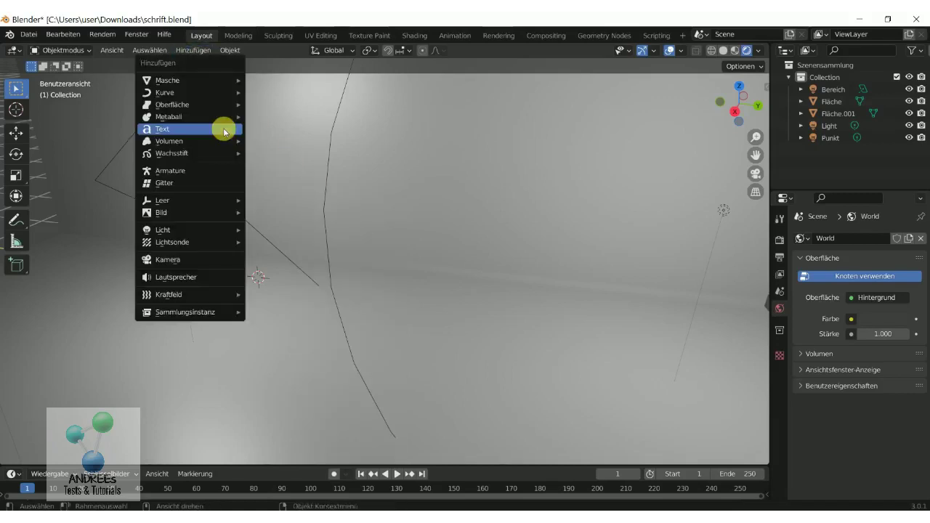
pyautogui.click(227, 130)
pyautogui.moveTo(322, 241); pyautogui.dragTo(422, 315, button='middle')
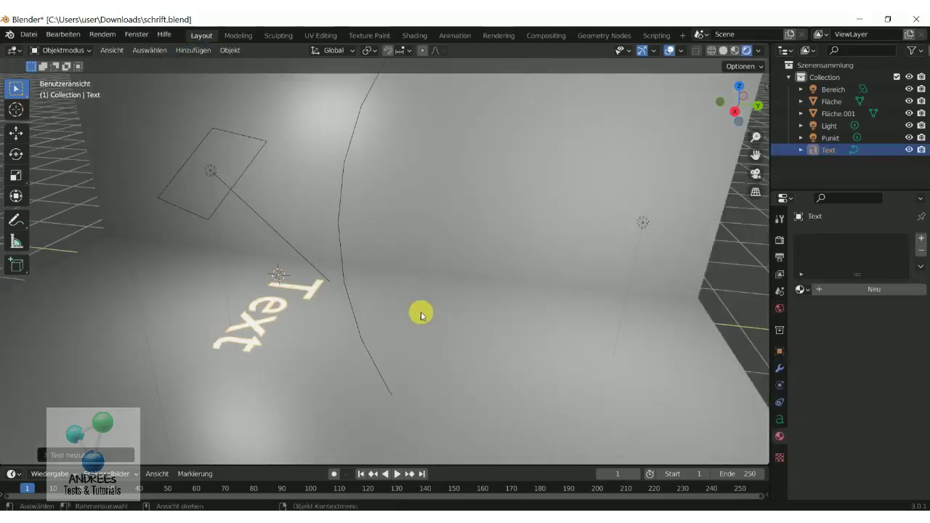
# Place the new text on the backdrop floor and rotate it exactly 90° about Z
pyautogui.press('g')
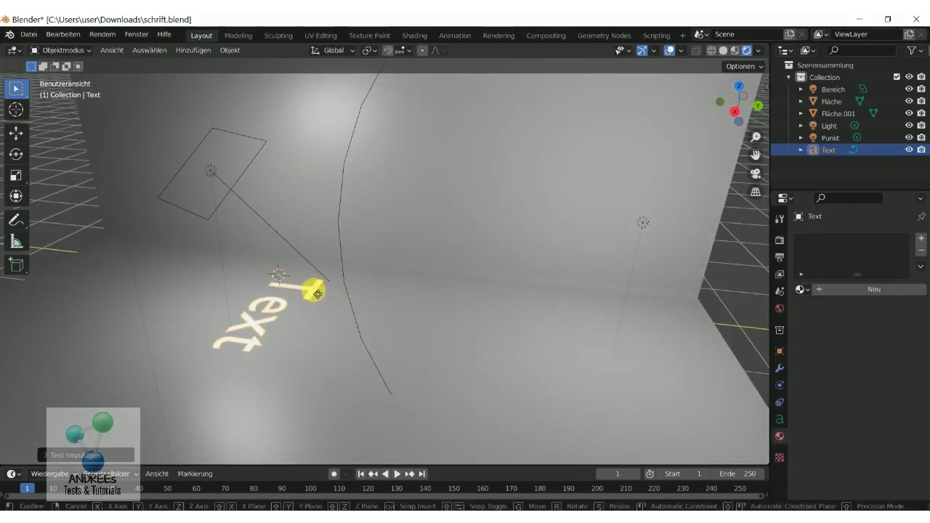
pyautogui.click(314, 253)
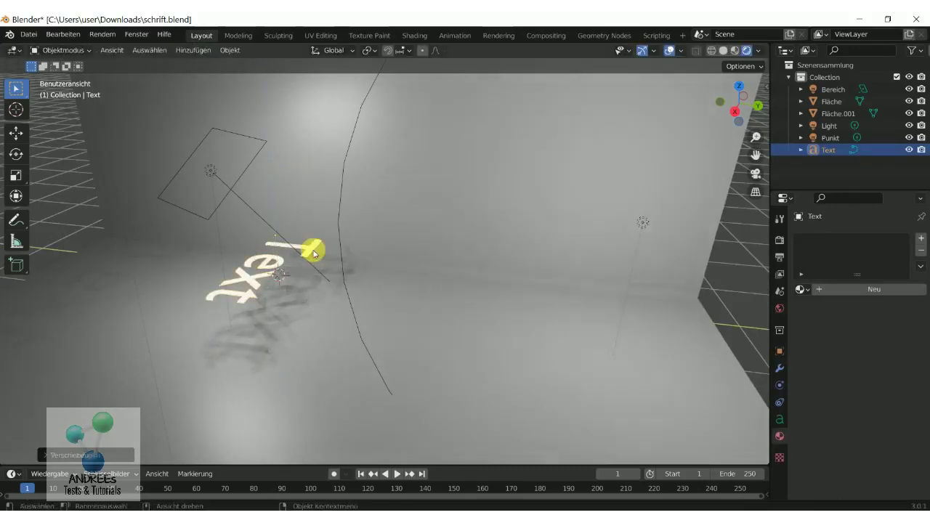
pyautogui.press('r')
pyautogui.press('z')
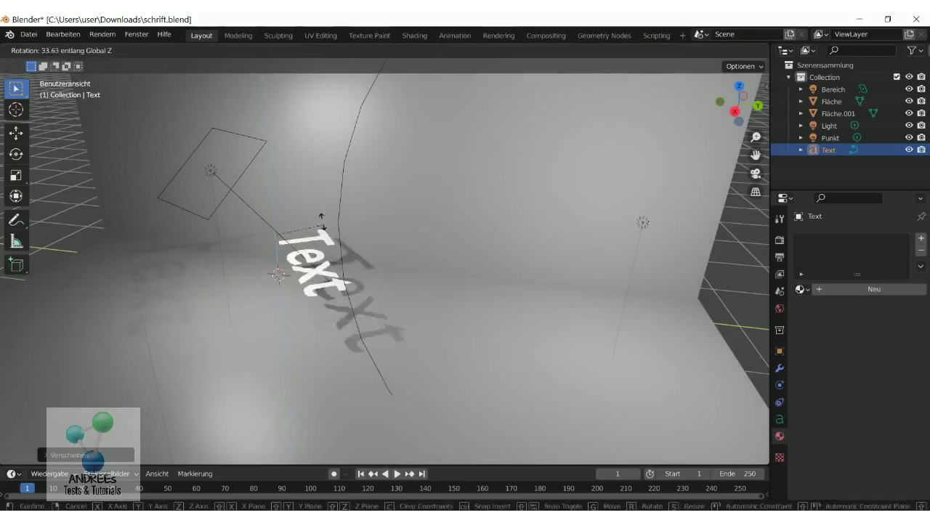
pyautogui.click(294, 187)
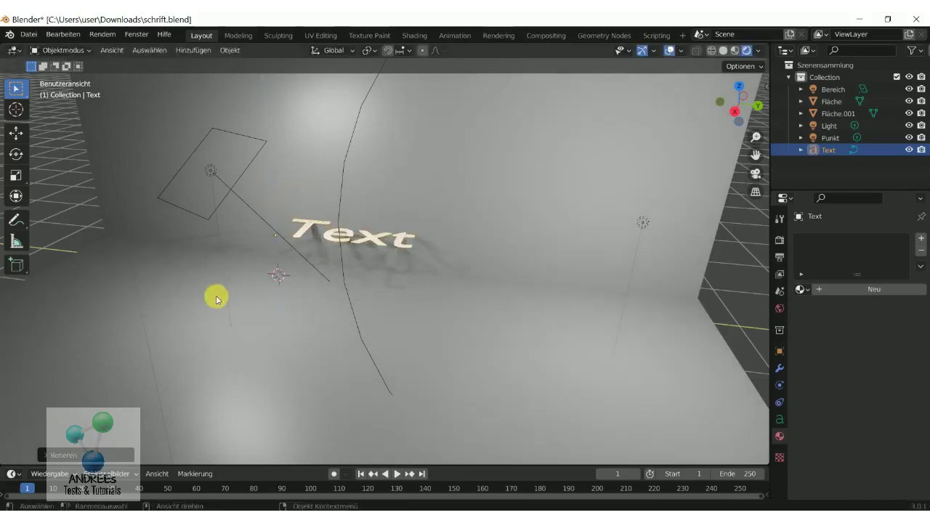
pyautogui.click(85, 456)
pyautogui.click(160, 412)
pyautogui.write('90')
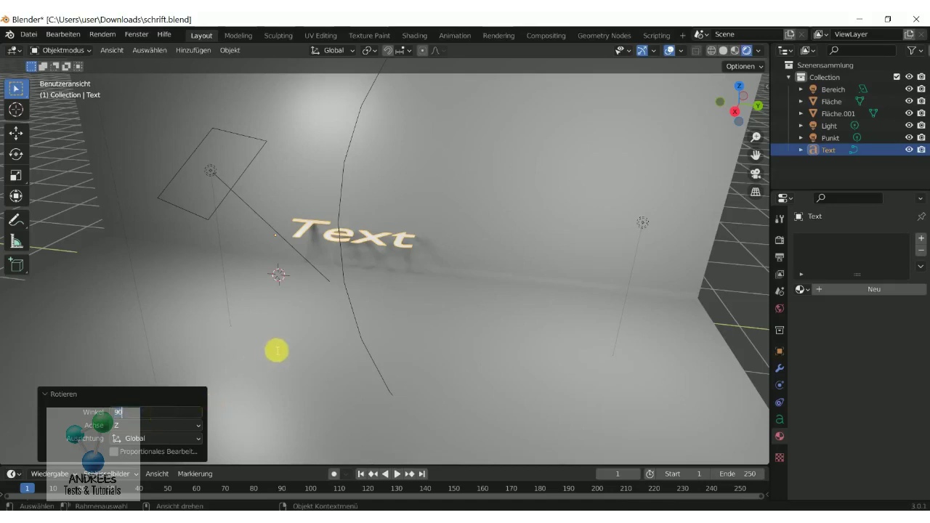
pyautogui.press('Return')
# Stand the Text object upright with an exact 90° rotation about Y
pyautogui.click(302, 233)
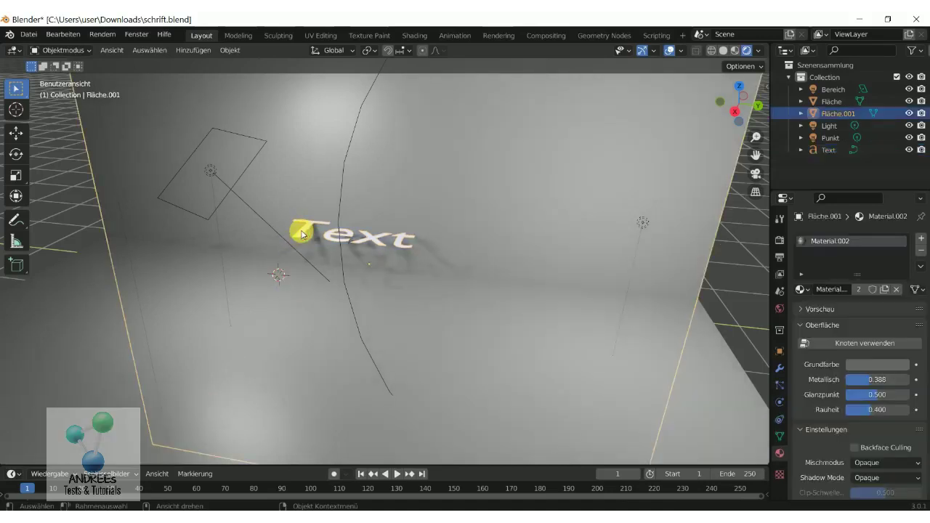
pyautogui.click(305, 234)
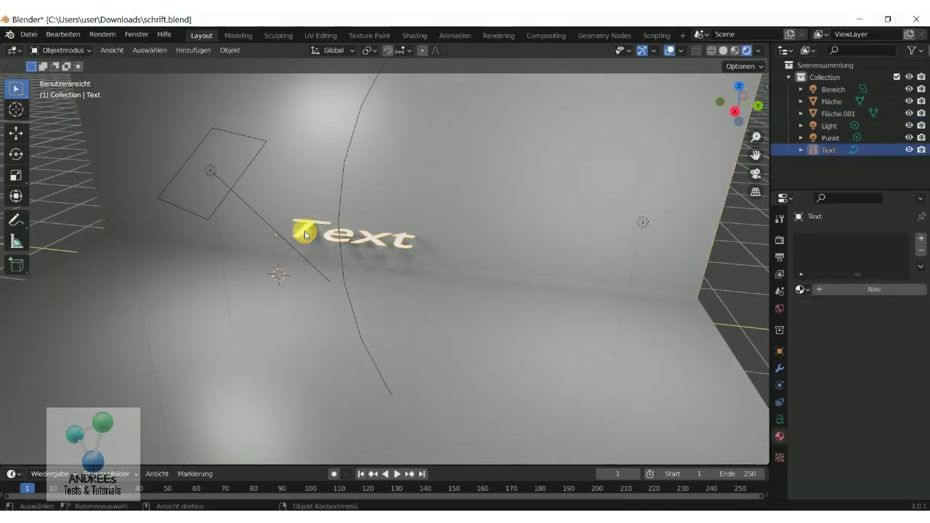
pyautogui.press('r')
pyautogui.press('y')
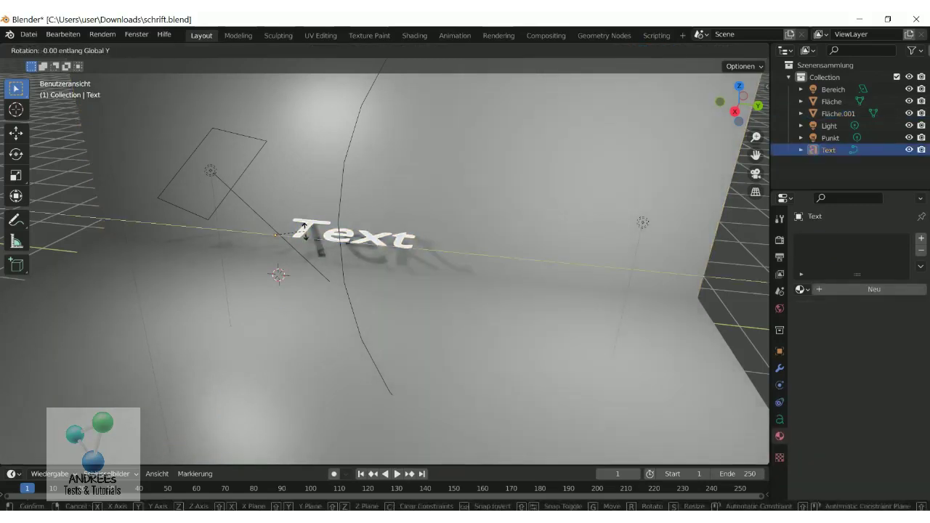
pyautogui.click(280, 202)
pyautogui.click(150, 414)
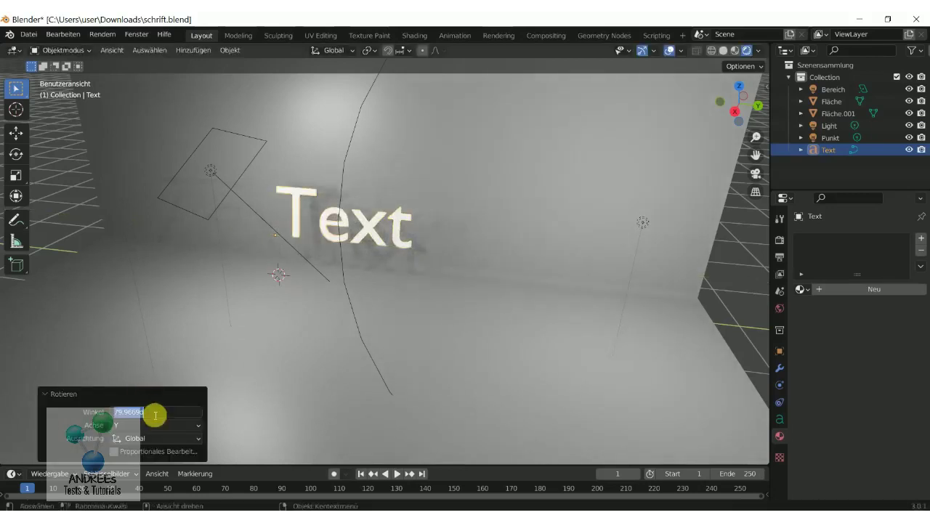
pyautogui.write('90')
pyautogui.press('Return')
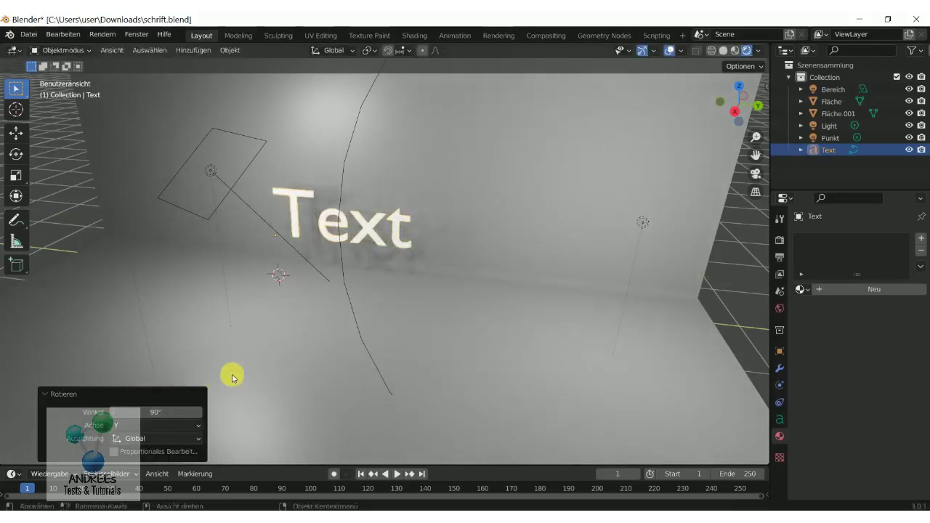
# Scale the Text object uniformly to 1.205
pyautogui.click(265, 317)
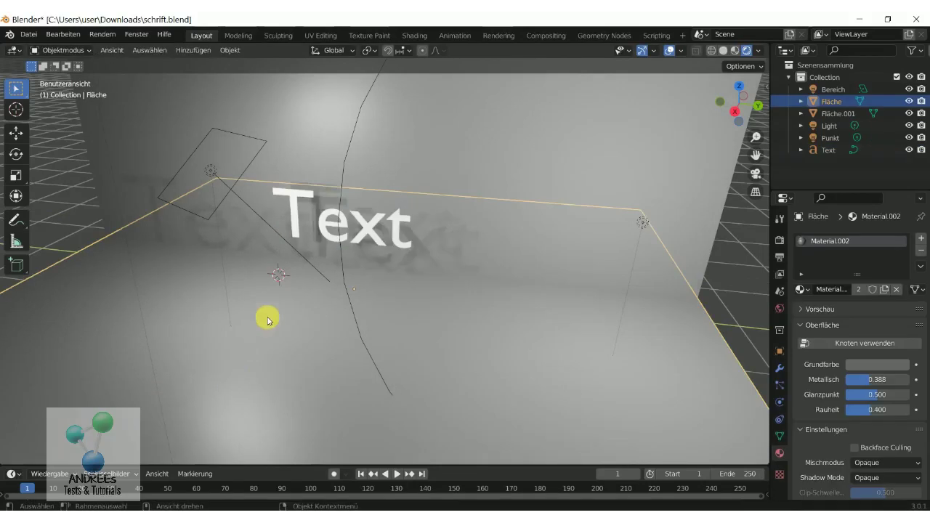
pyautogui.click(362, 238)
pyautogui.press('s')
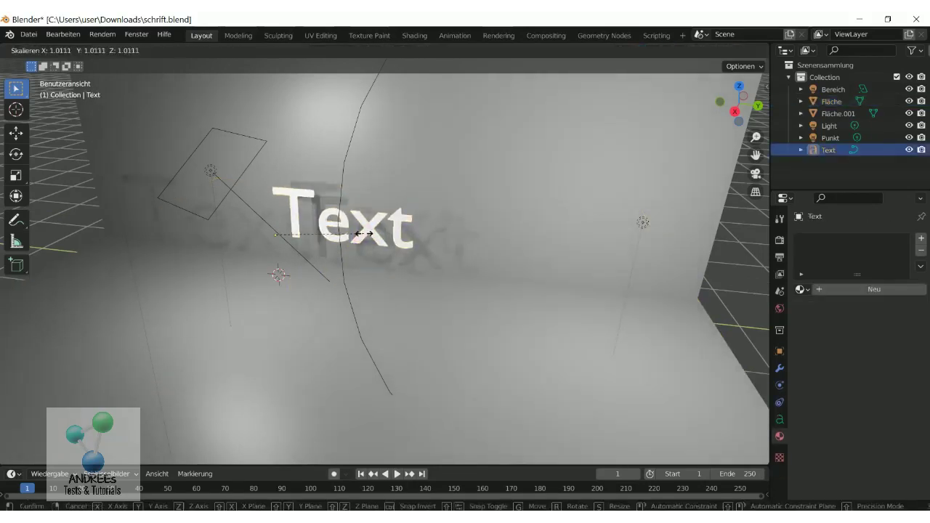
pyautogui.click(381, 234)
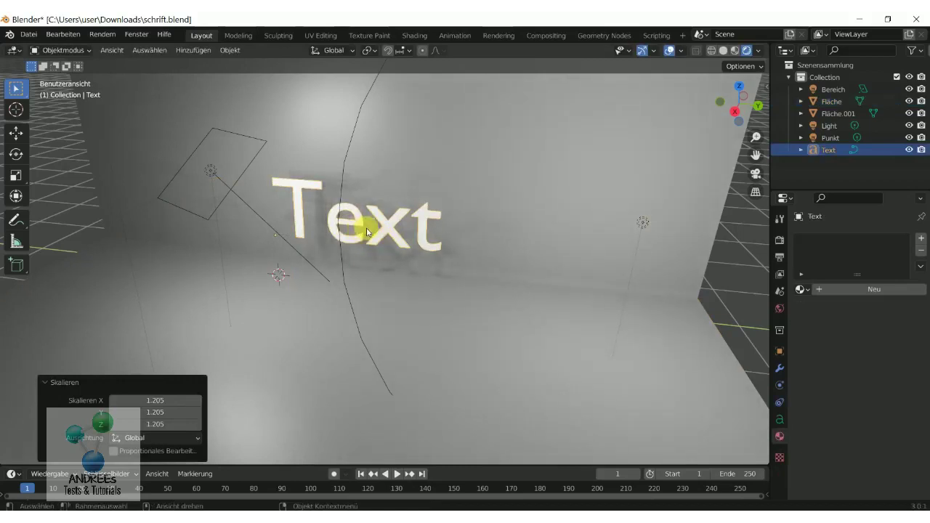
pyautogui.click(72, 50)
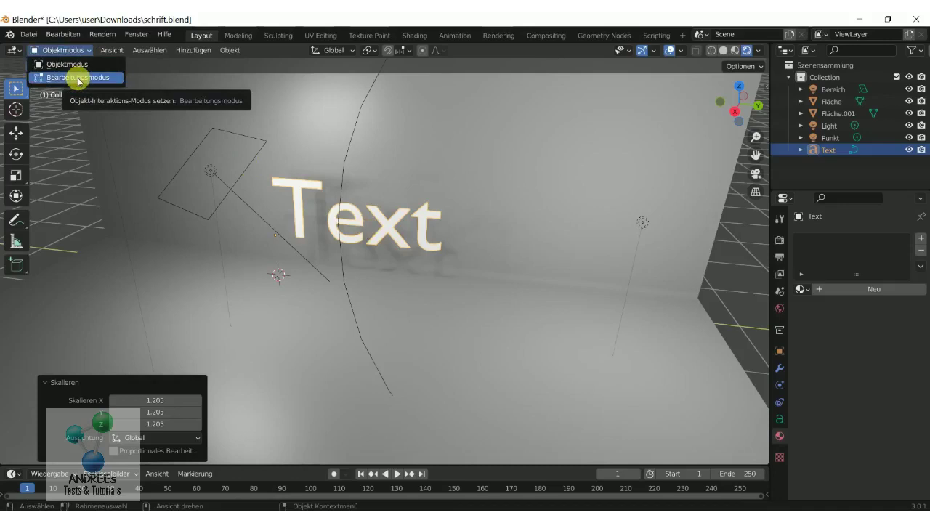
# In Edit Mode replace the word 'Text' with 'Blender', then return to Object Mode
pyautogui.click(79, 78)
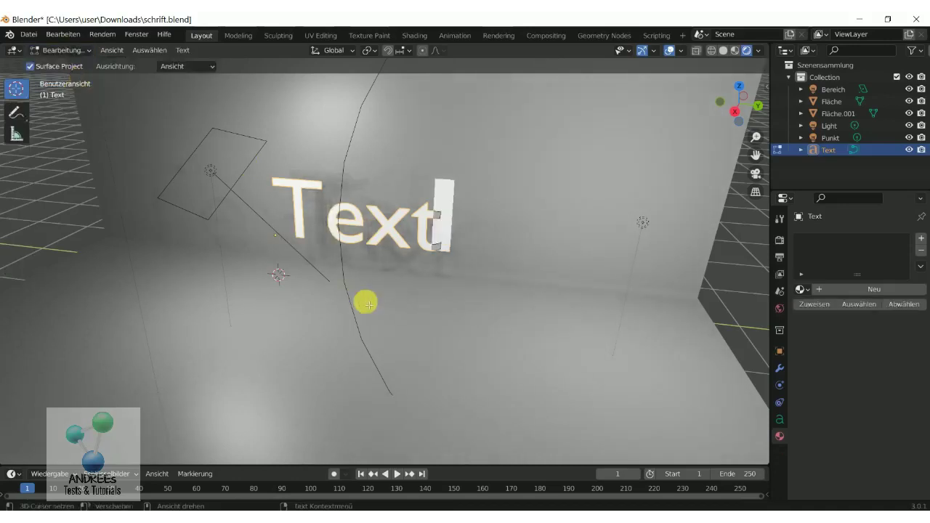
pyautogui.press('BackSpace')
pyautogui.press('BackSpace')
pyautogui.press('BackSpace')
pyautogui.press('BackSpace')
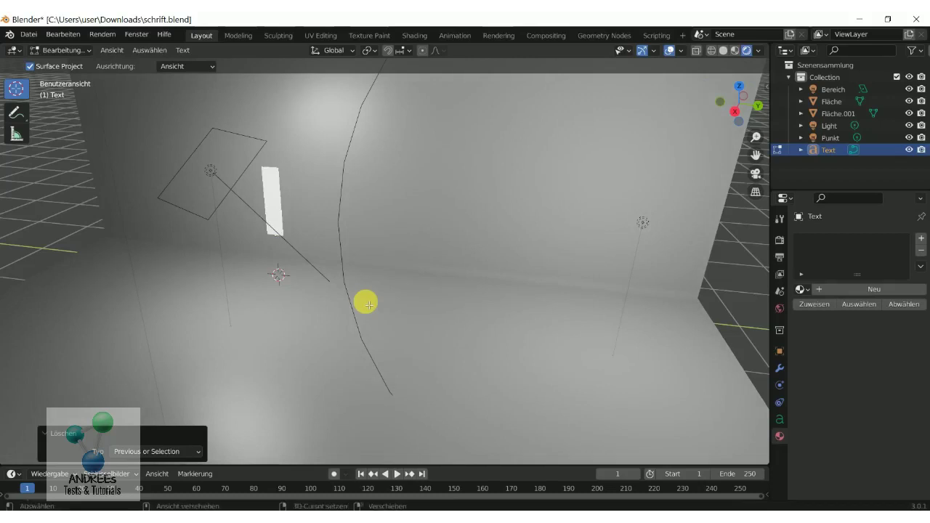
pyautogui.write('Blender')
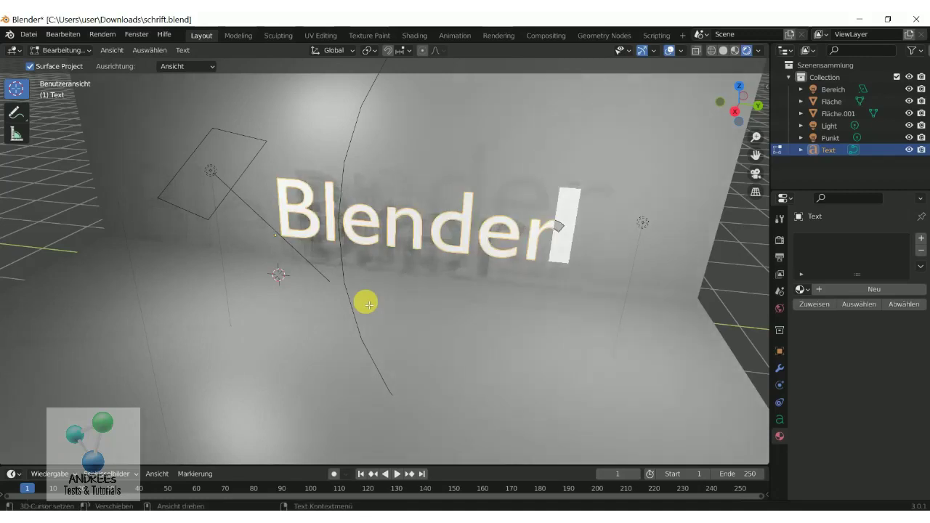
pyautogui.click(66, 51)
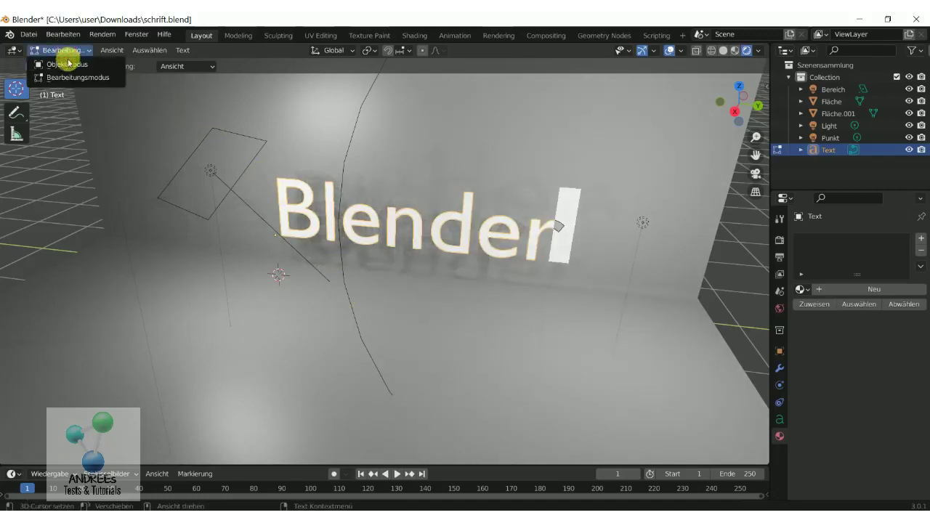
pyautogui.click(67, 63)
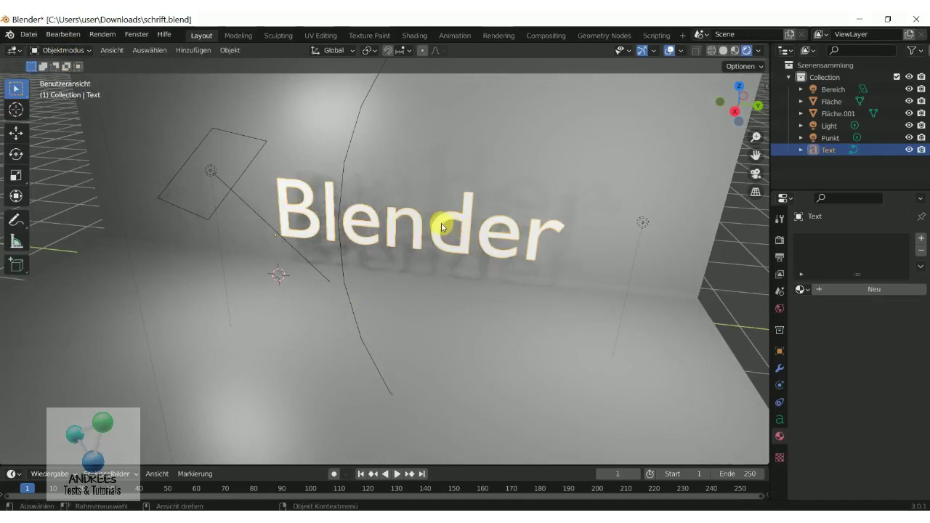
# In the text's Object Data settings, keep fill mode Beides and scroll to Geometrie
pyautogui.click(777, 421)
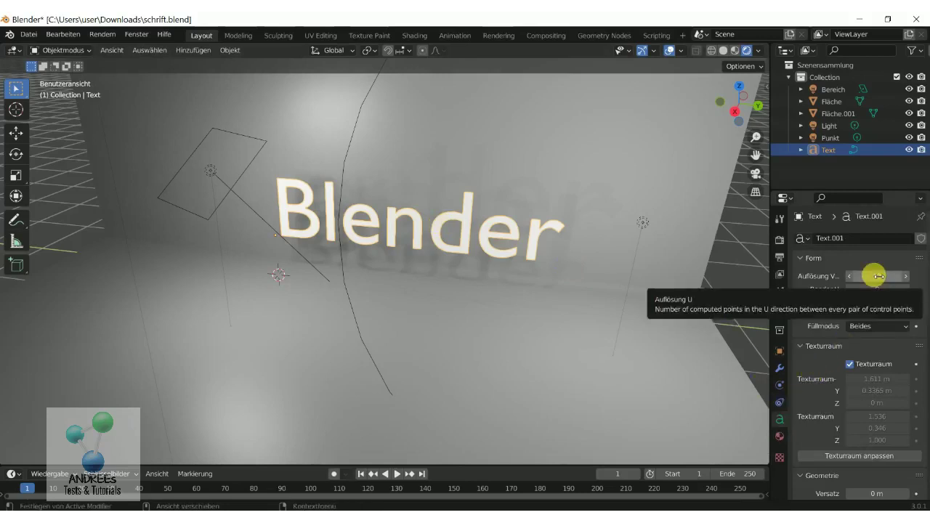
pyautogui.click(904, 331)
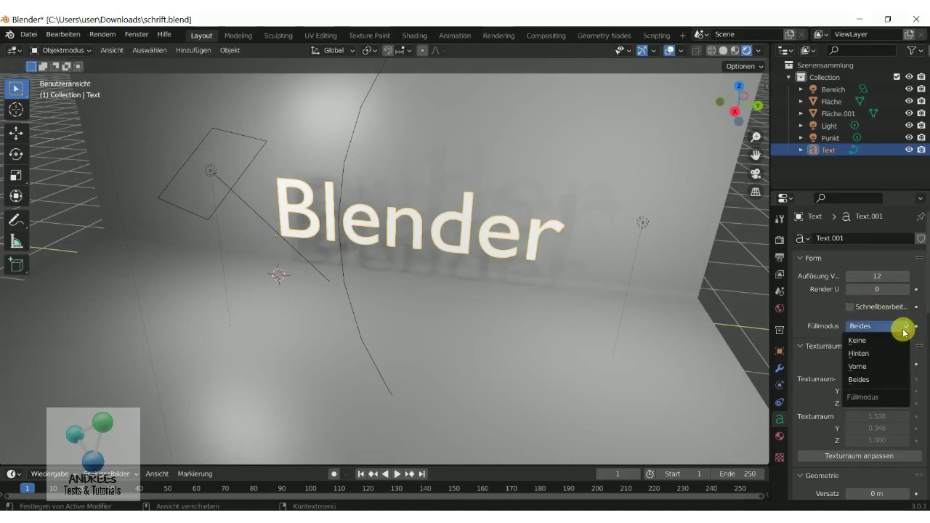
pyautogui.click(904, 332)
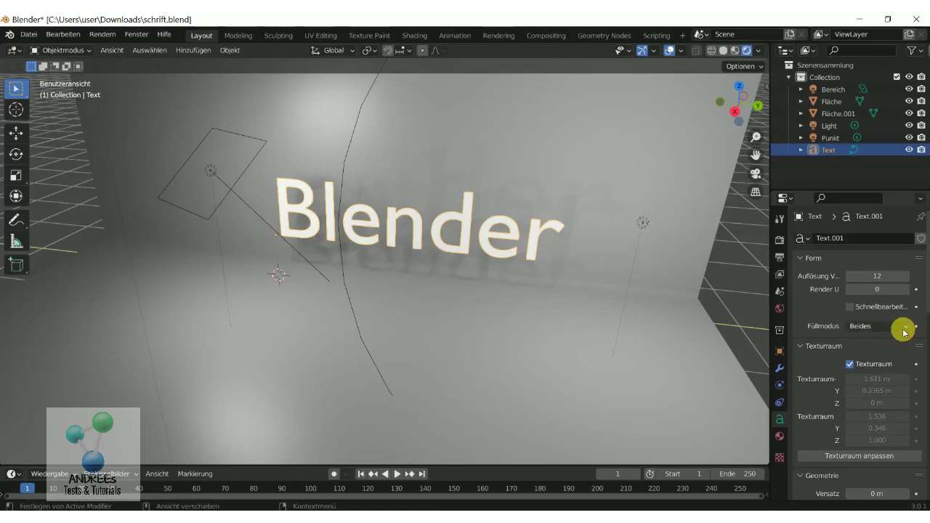
pyautogui.scroll(-1, 904, 332)
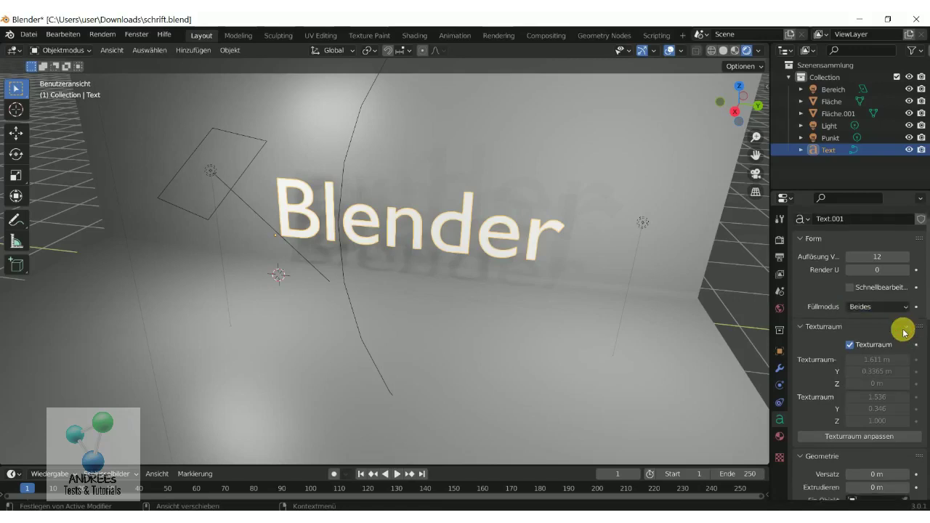
pyautogui.scroll(-1, 904, 332)
pyautogui.scroll(-1, 904, 332)
pyautogui.scroll(-1, 904, 333)
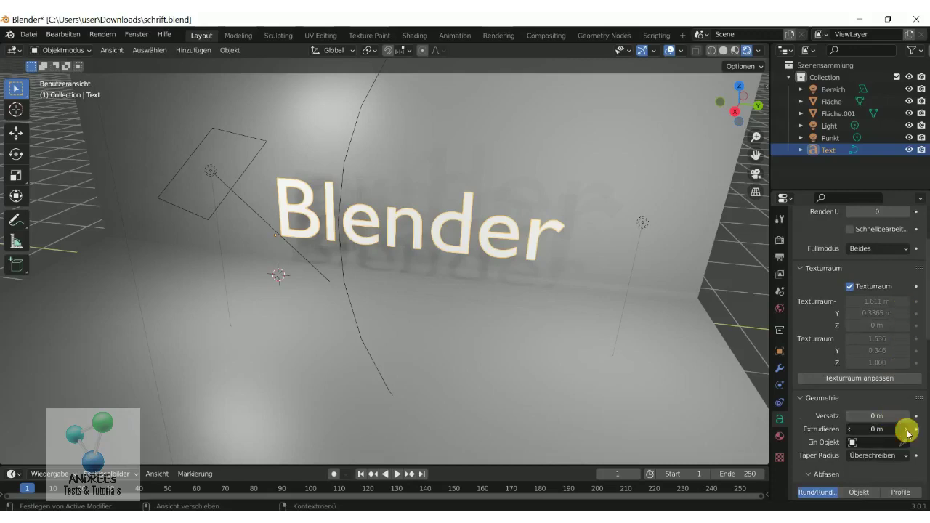
# Extrude the text to 0.11 m and preview it with fill mode Keine
pyautogui.moveTo(908, 434); pyautogui.dragTo(910, 434)
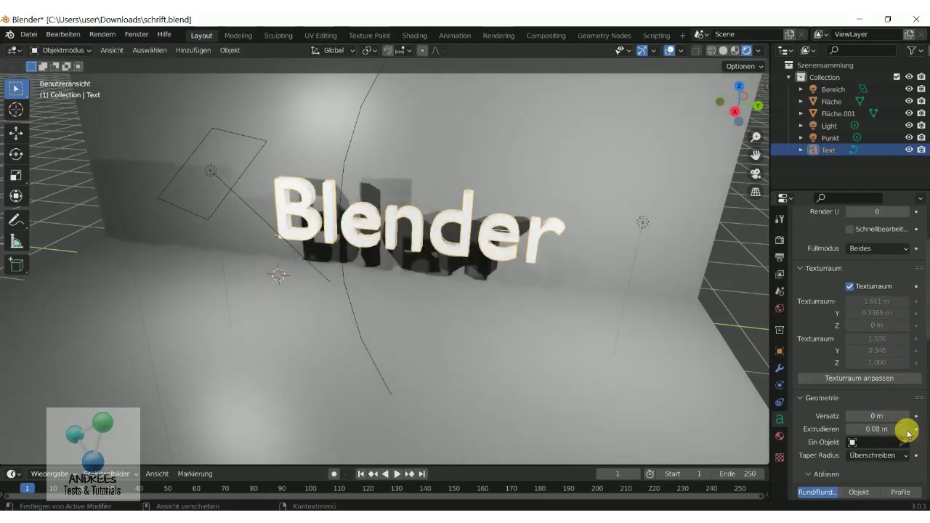
pyautogui.scroll(2, 560, 223)
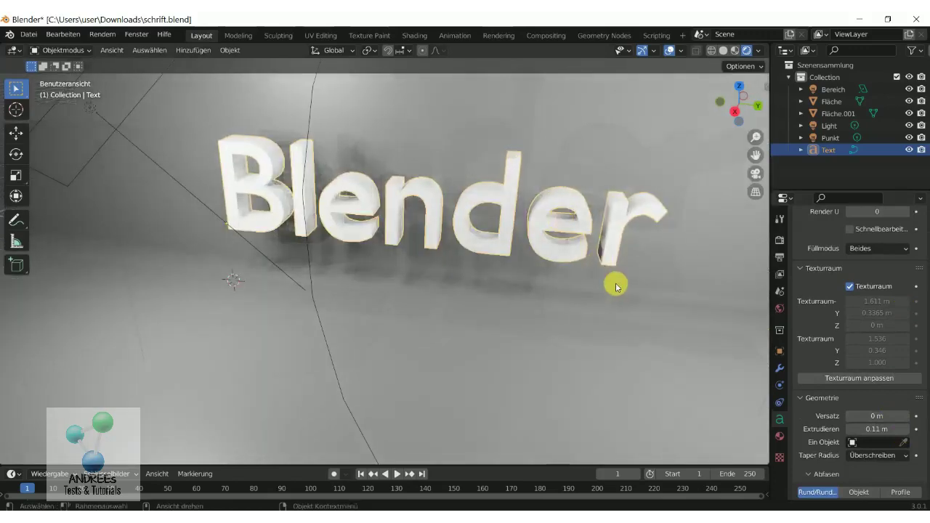
pyautogui.moveTo(616, 282); pyautogui.dragTo(699, 284, button='middle')
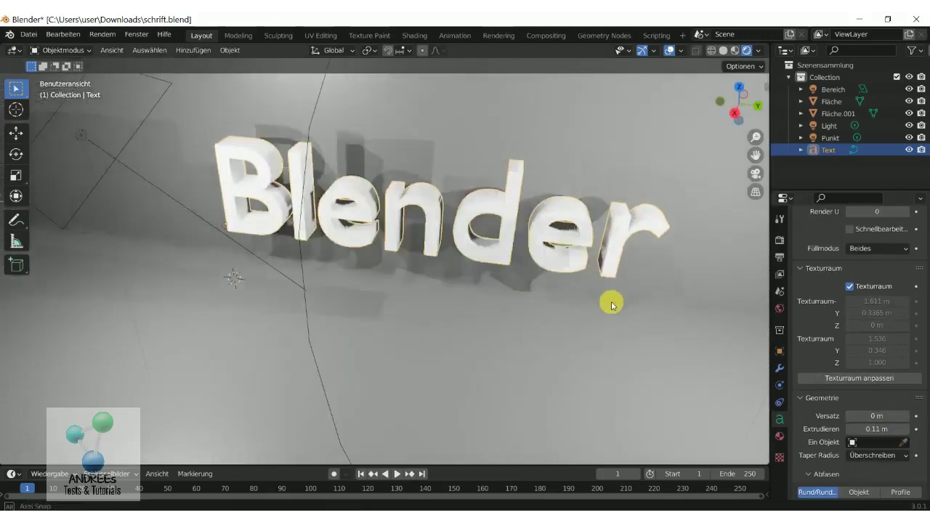
pyautogui.click(898, 248)
pyautogui.click(881, 264)
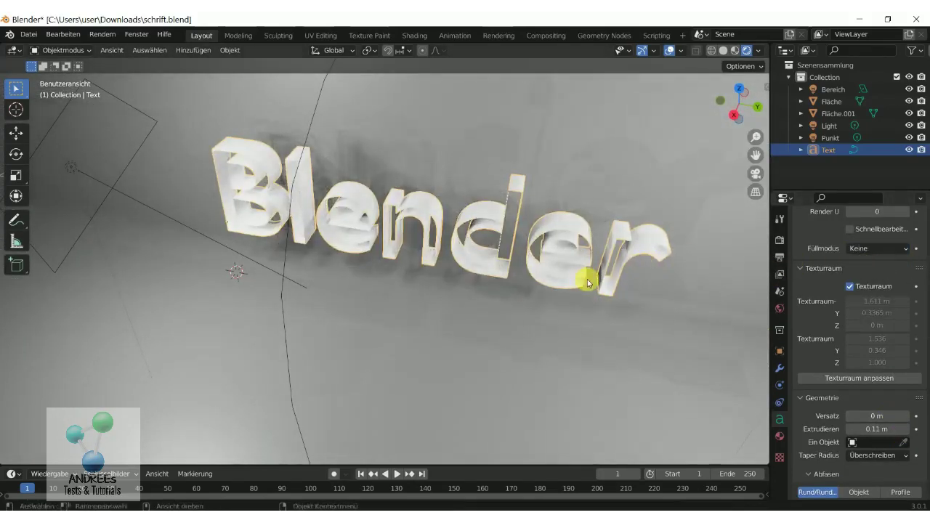
pyautogui.moveTo(556, 311)
pyautogui.mouseDown(button='middle')
pyautogui.moveTo(558, 294)
pyautogui.moveTo(560, 311)
pyautogui.mouseUp(button='middle')
# Try fill mode Hinten, then restore fill mode to Beides
pyautogui.click(879, 250)
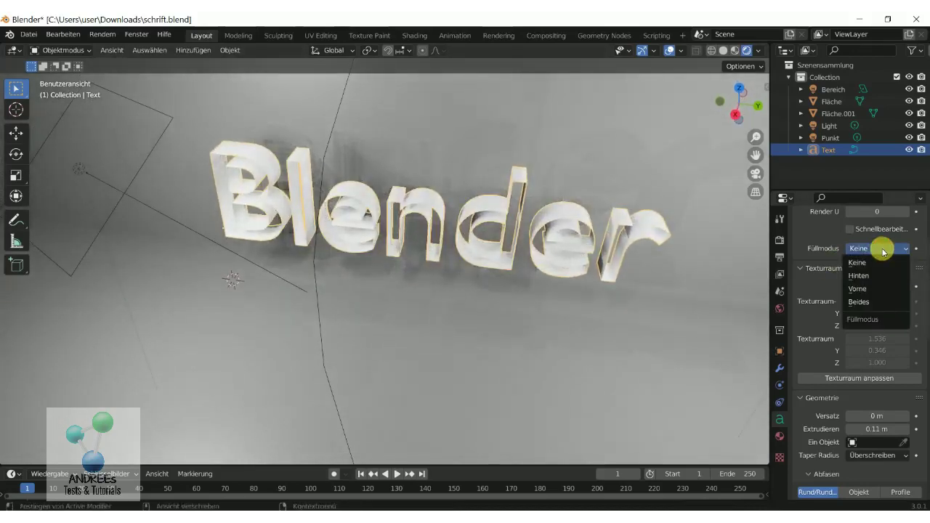
pyautogui.click(877, 276)
pyautogui.moveTo(587, 324); pyautogui.dragTo(557, 197, button='middle')
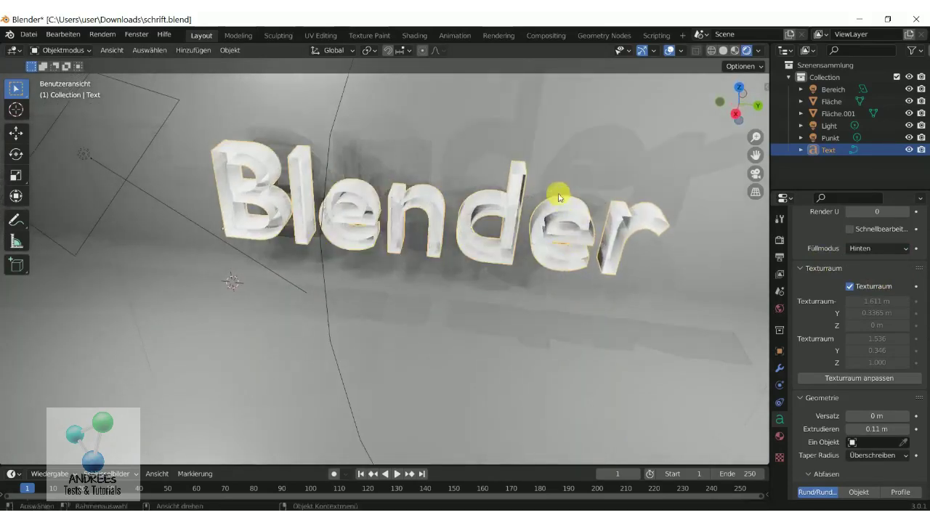
pyautogui.click(879, 249)
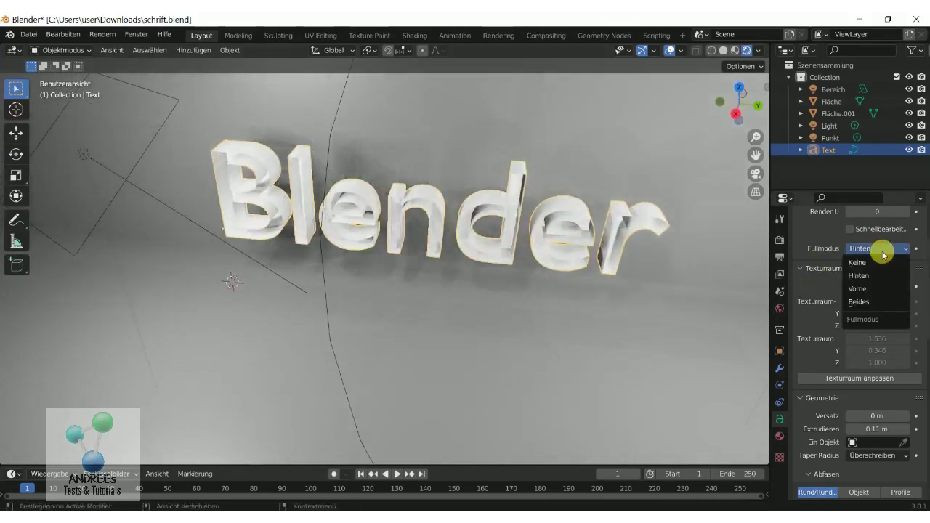
pyautogui.click(869, 302)
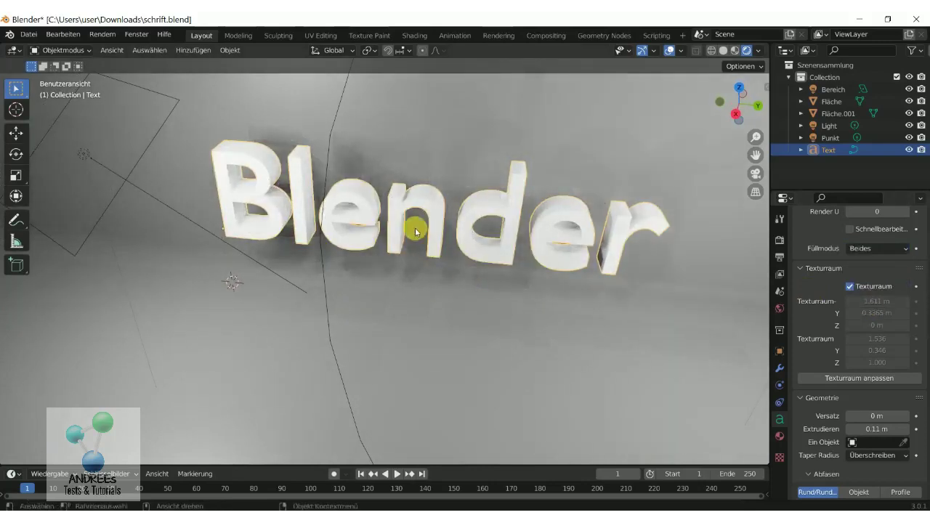
pyautogui.scroll(-2, 416, 228)
pyautogui.scroll(-2, 414, 226)
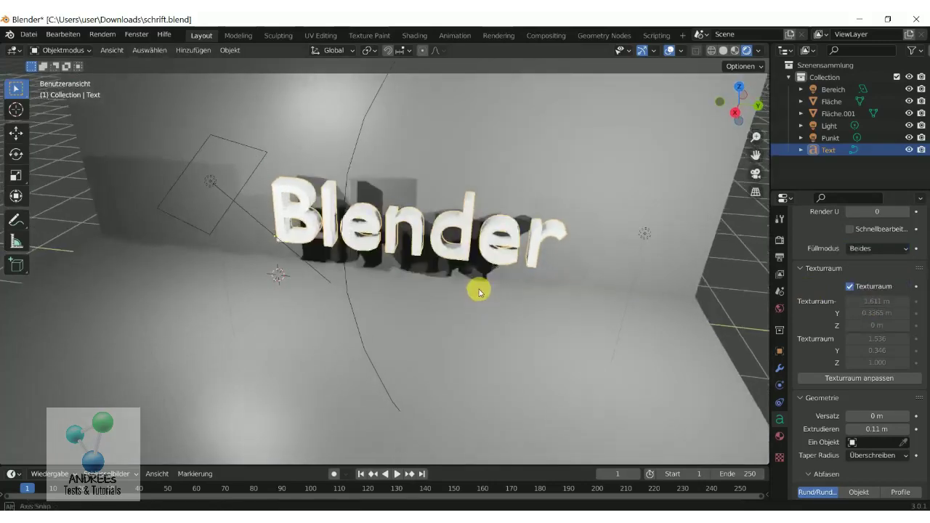
# Set the geometry offset (Versatz) to 0.01 m
pyautogui.scroll(2, 476, 290)
pyautogui.scroll(-2, 901, 363)
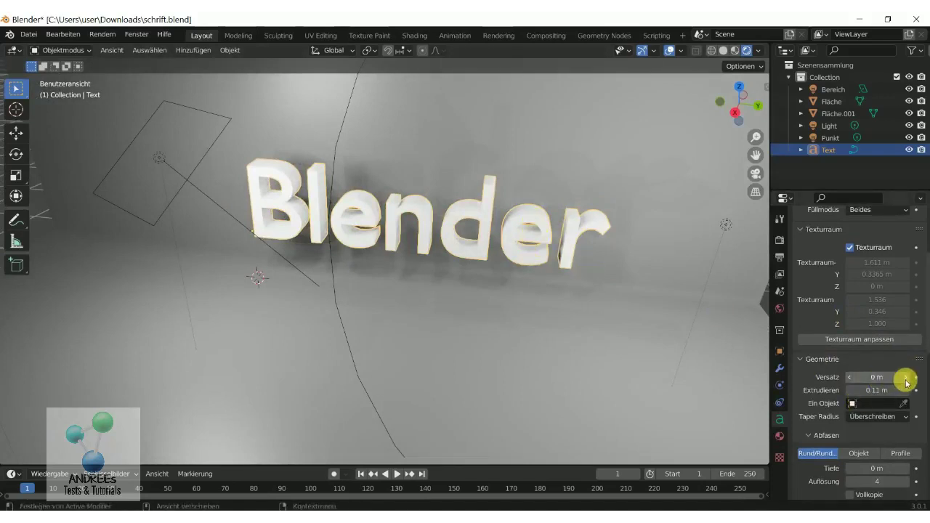
pyautogui.click(905, 377)
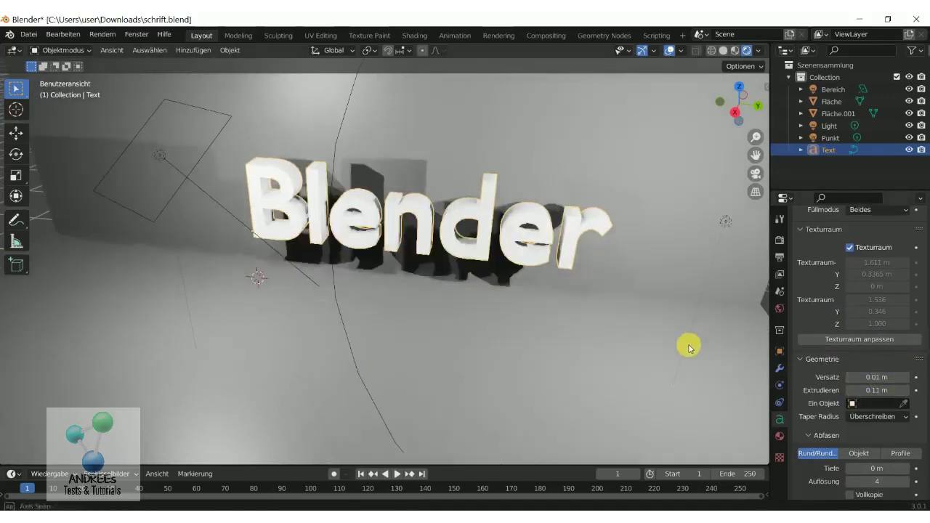
pyautogui.moveTo(669, 313); pyautogui.dragTo(560, 291, button='middle')
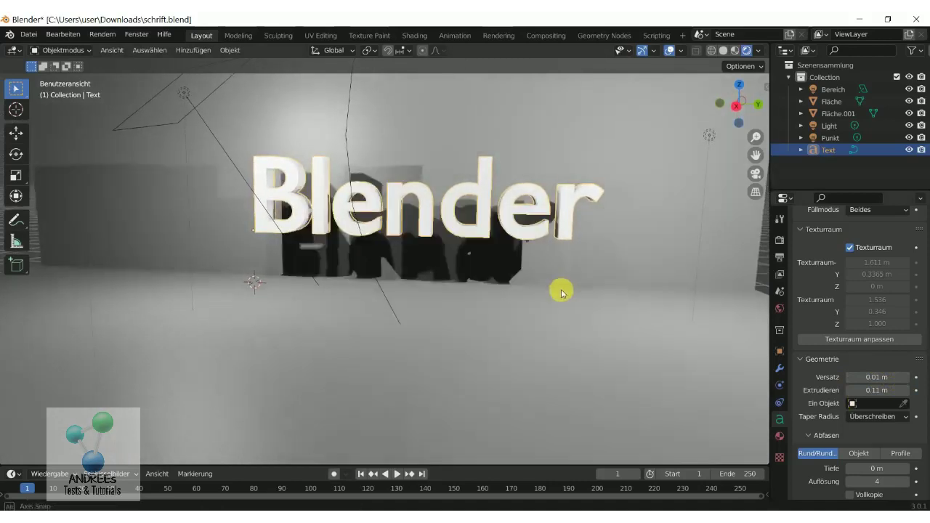
pyautogui.moveTo(551, 254); pyautogui.dragTo(544, 192, button='middle')
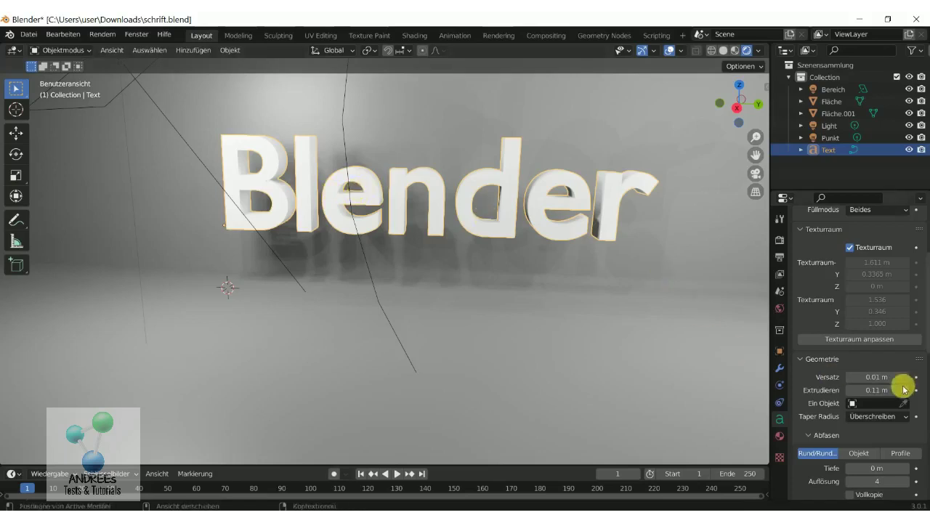
# Try a 0.03 m offset, then settle back on 0.01 m and scroll to Abfasen
pyautogui.click(907, 378)
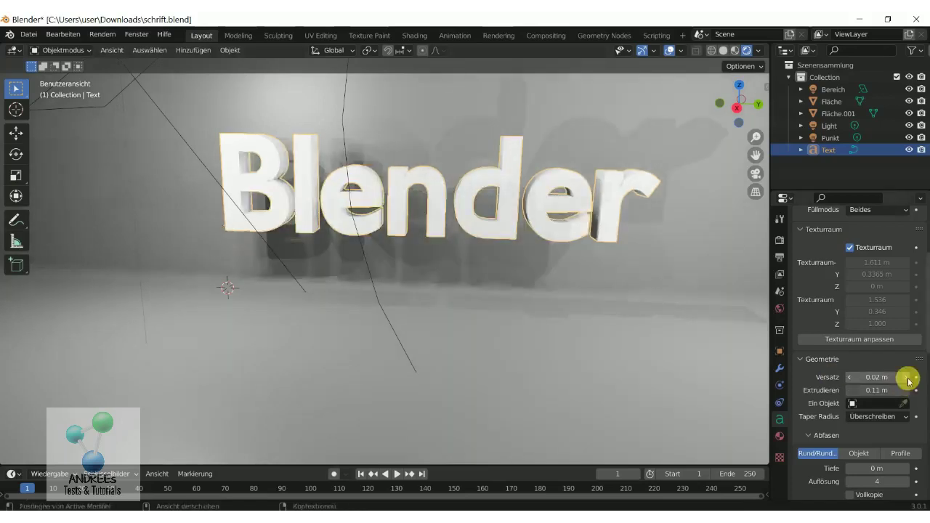
pyautogui.click(907, 378)
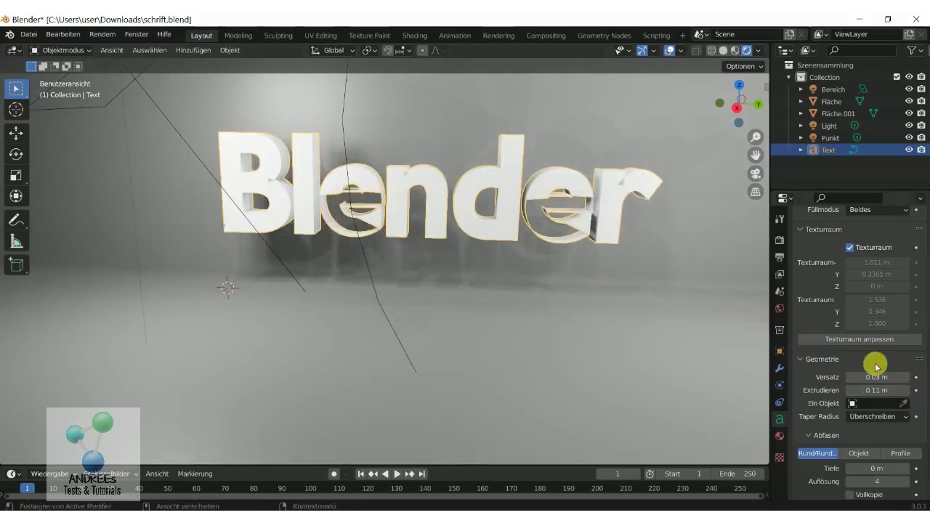
pyautogui.moveTo(858, 378); pyautogui.dragTo(702, 287)
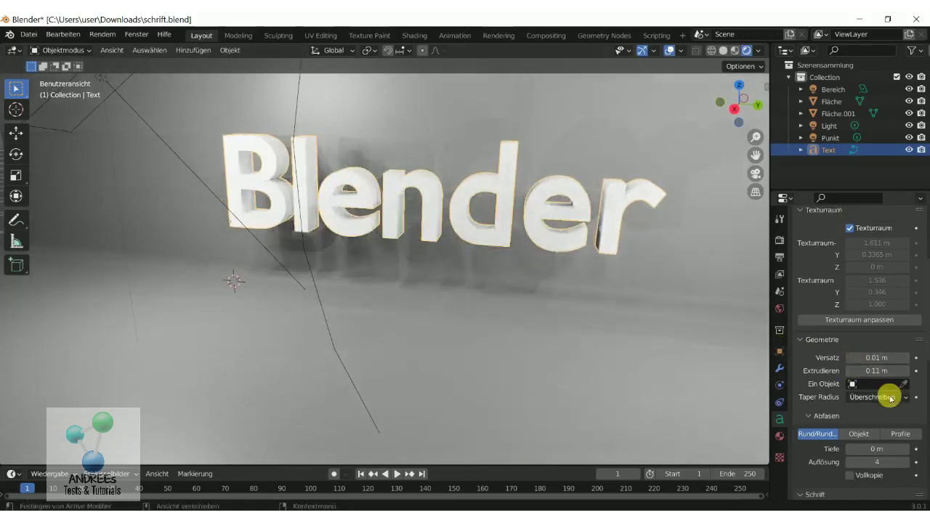
pyautogui.scroll(-2, 908, 395)
pyautogui.scroll(-2, 915, 394)
pyautogui.scroll(-1, 916, 392)
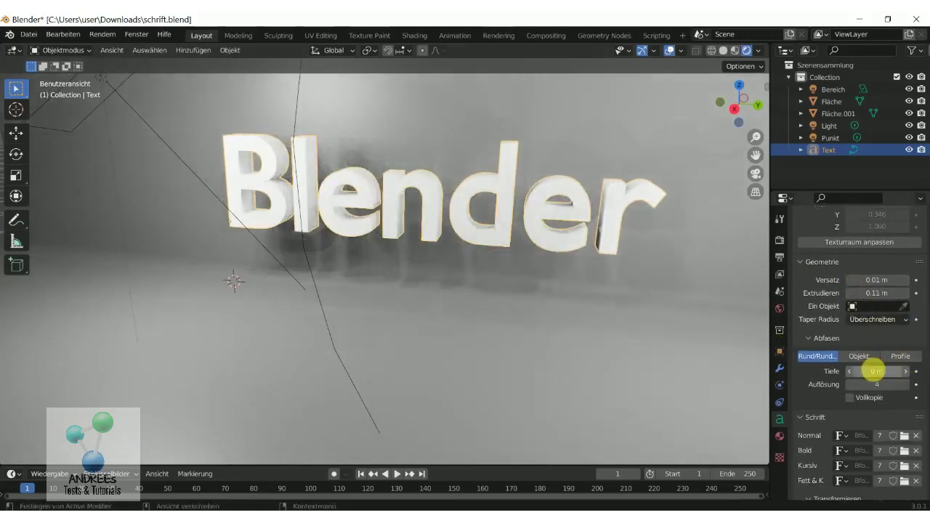
pyautogui.scroll(-1, 924, 336)
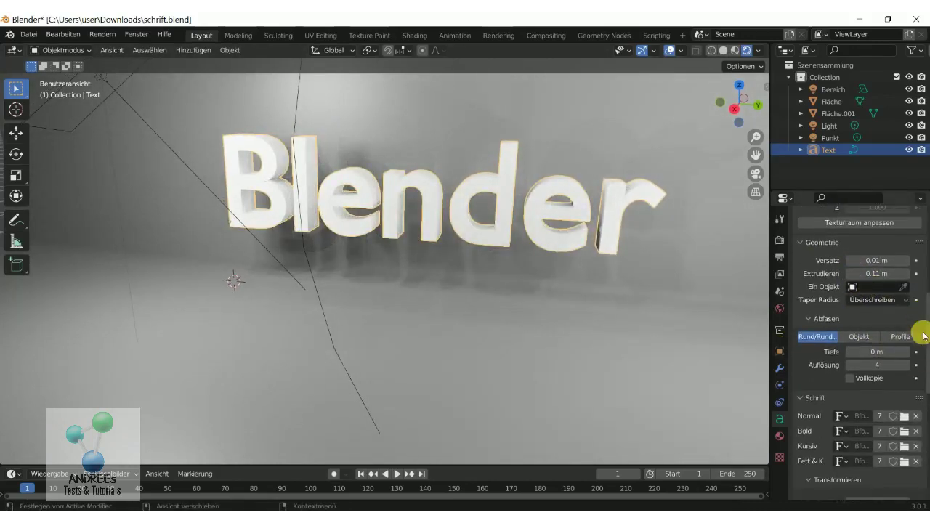
pyautogui.scroll(-2, 924, 335)
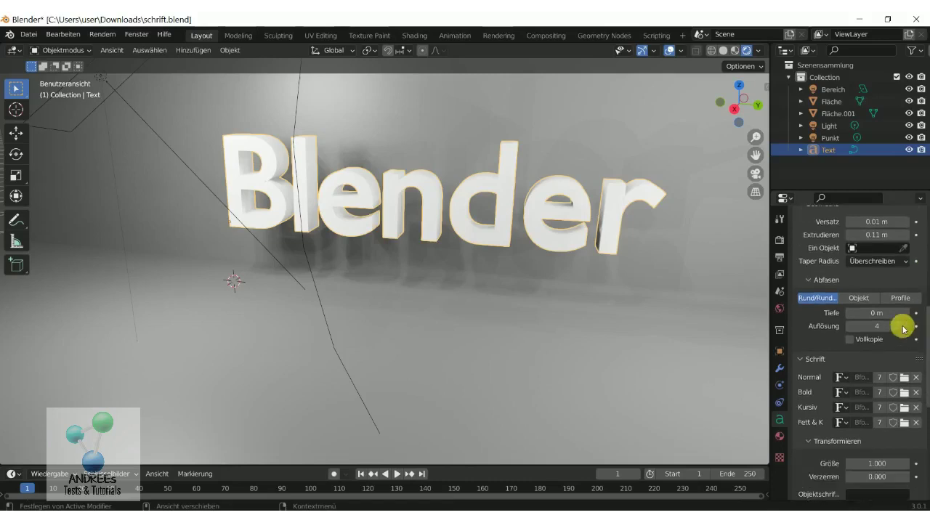
# Set the bevel depth to 0.02 m for rounded letter edges
pyautogui.click(909, 313)
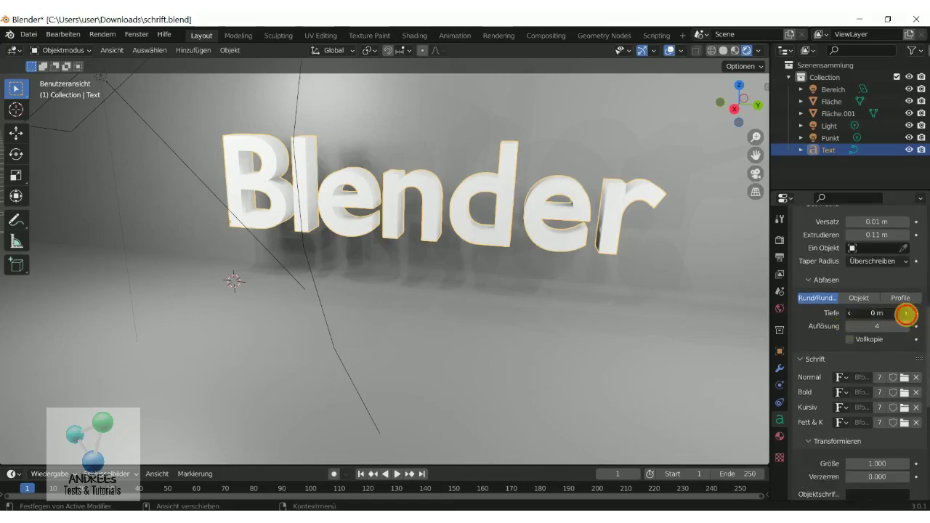
pyautogui.click(909, 314)
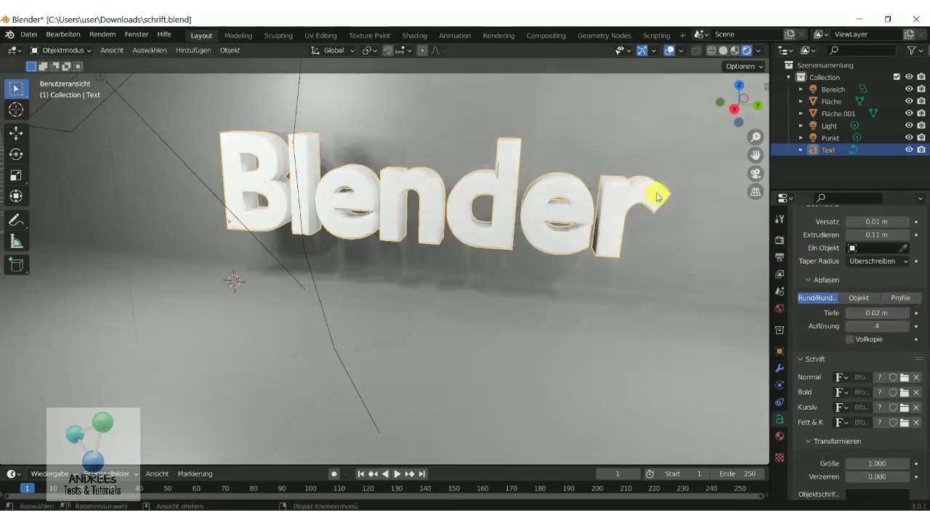
pyautogui.moveTo(656, 193)
pyautogui.mouseDown(button='middle')
pyautogui.moveTo(623, 233)
pyautogui.moveTo(627, 276)
pyautogui.moveTo(737, 75)
pyautogui.mouseUp(button='middle')
pyautogui.scroll(3, 530, 189)
pyautogui.scroll(-3, 531, 189)
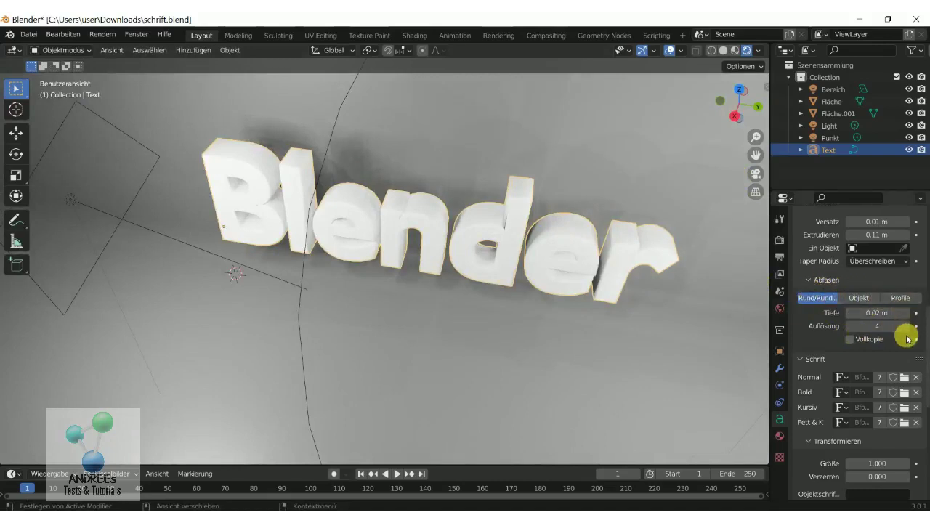
pyautogui.moveTo(906, 339)
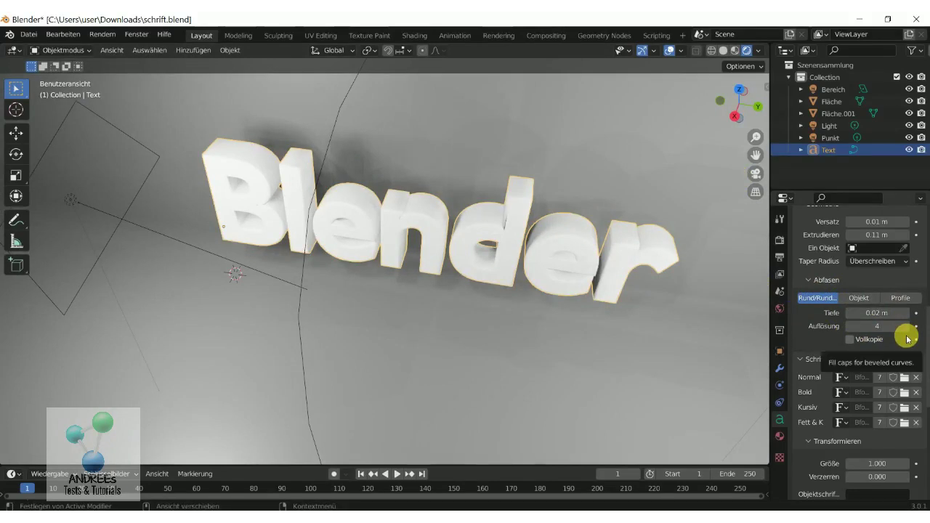
# Switch the bevel to a custom Profile and bend its curve into a rounded shape
pyautogui.click(904, 298)
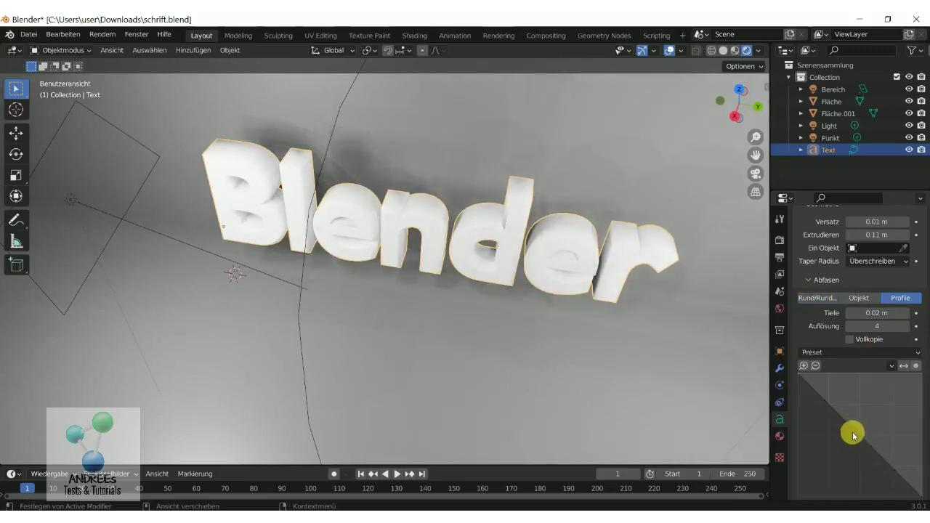
pyautogui.moveTo(853, 436)
pyautogui.mouseDown()
pyautogui.moveTo(870, 405)
pyautogui.moveTo(833, 452)
pyautogui.mouseUp()
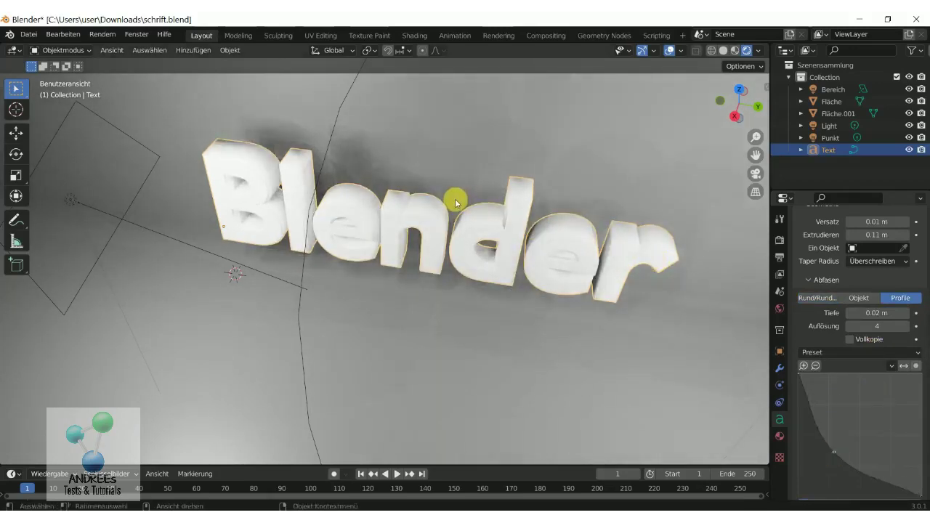
pyautogui.scroll(3, 455, 203)
pyautogui.scroll(2, 436, 169)
pyautogui.scroll(1, 442, 170)
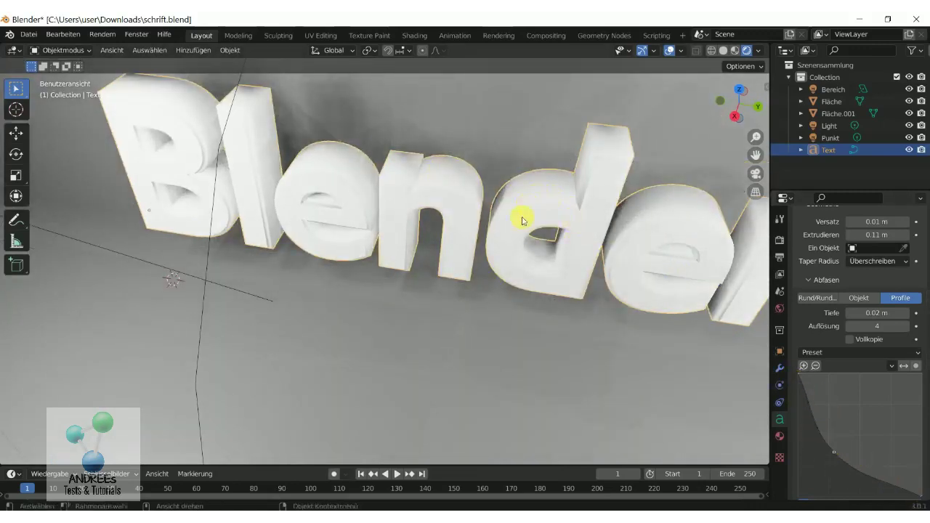
# Change the bevel from Profile to the plain Round mode
pyautogui.click(817, 300)
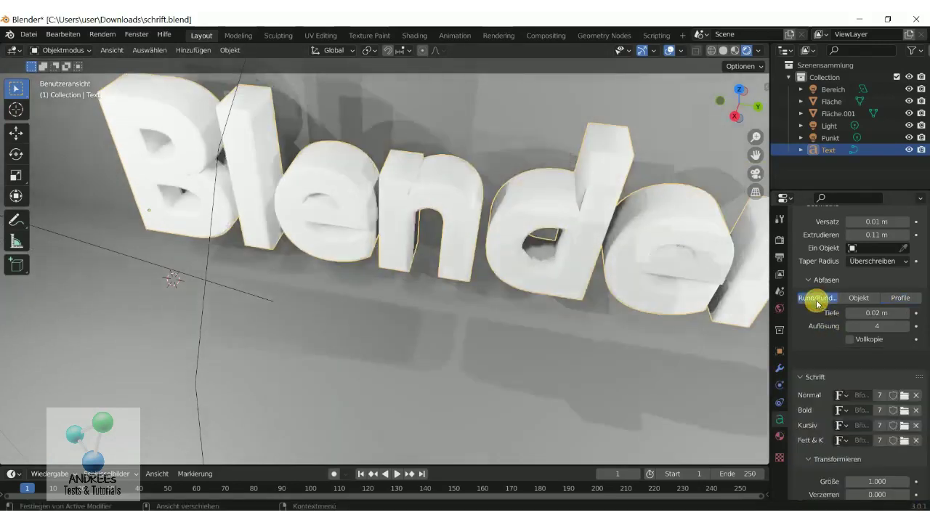
pyautogui.scroll(-2, 818, 348)
pyautogui.scroll(-1, 851, 363)
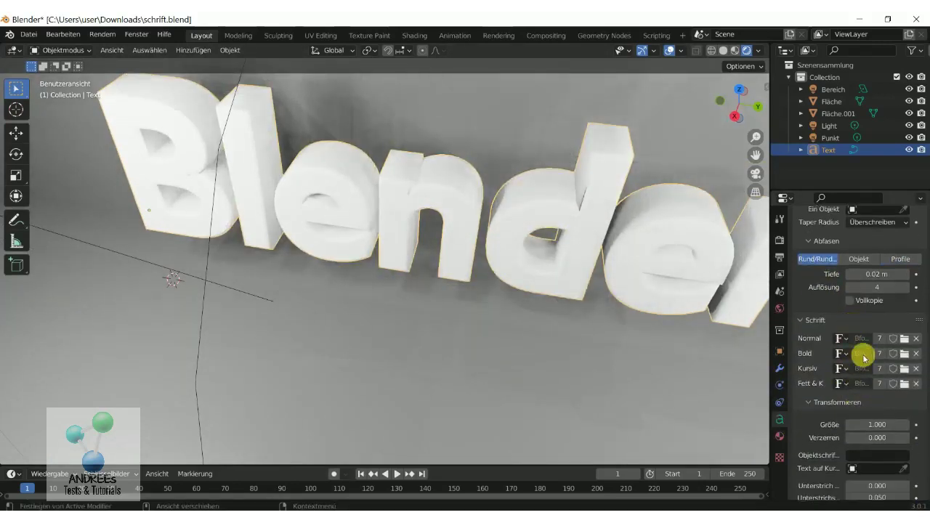
pyautogui.scroll(-1, 845, 311)
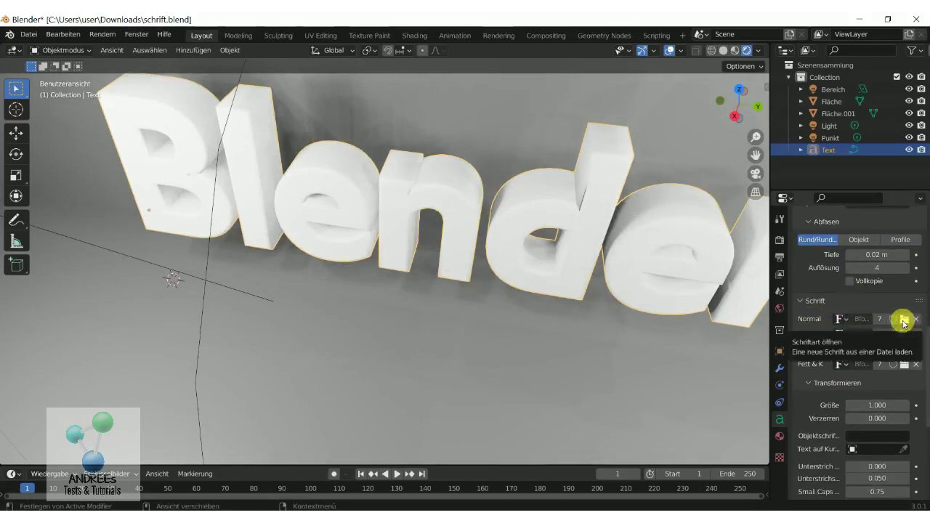
# Load Consolas Bold Italic (consolaz.ttf) from C:\WINDOWS\Fonts as the Normal font
pyautogui.click(903, 321)
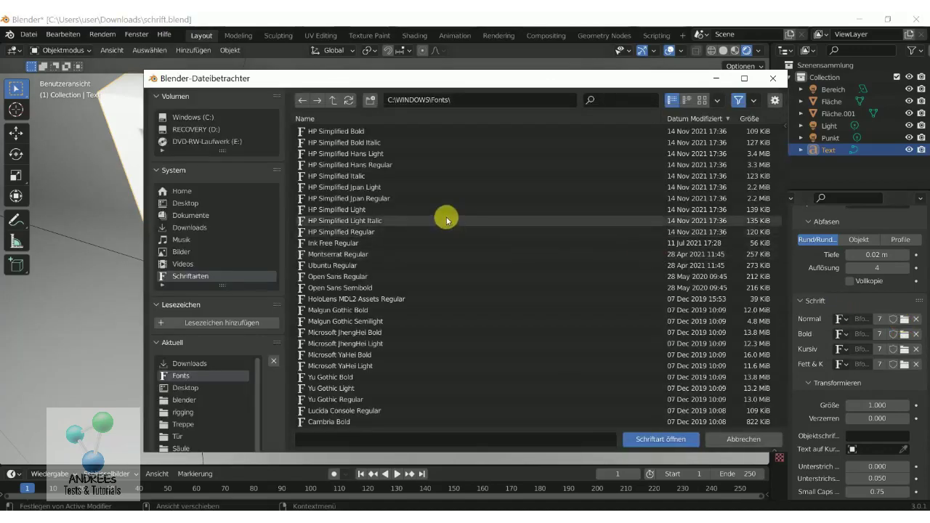
pyautogui.scroll(-5, 461, 249)
pyautogui.scroll(-5, 462, 253)
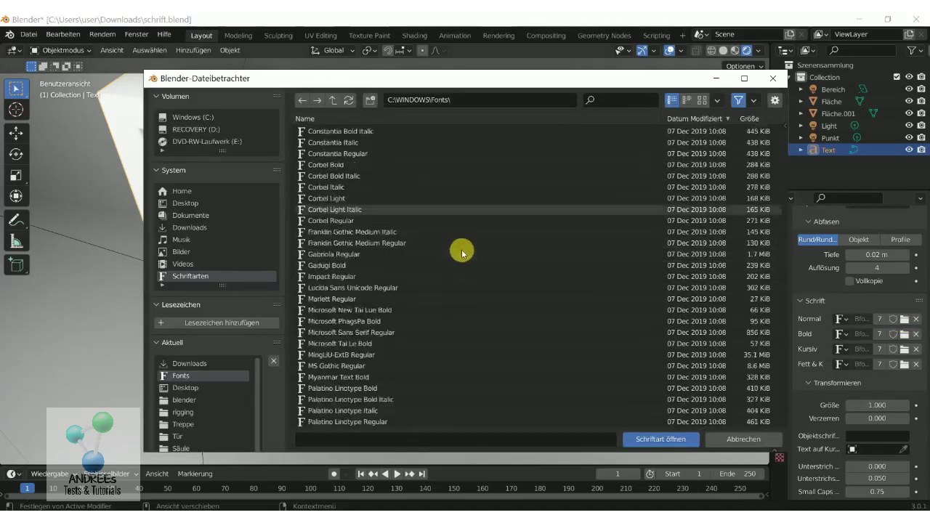
pyautogui.scroll(-5, 462, 253)
pyautogui.scroll(3, 462, 253)
pyautogui.scroll(-3, 462, 254)
pyautogui.scroll(4, 463, 256)
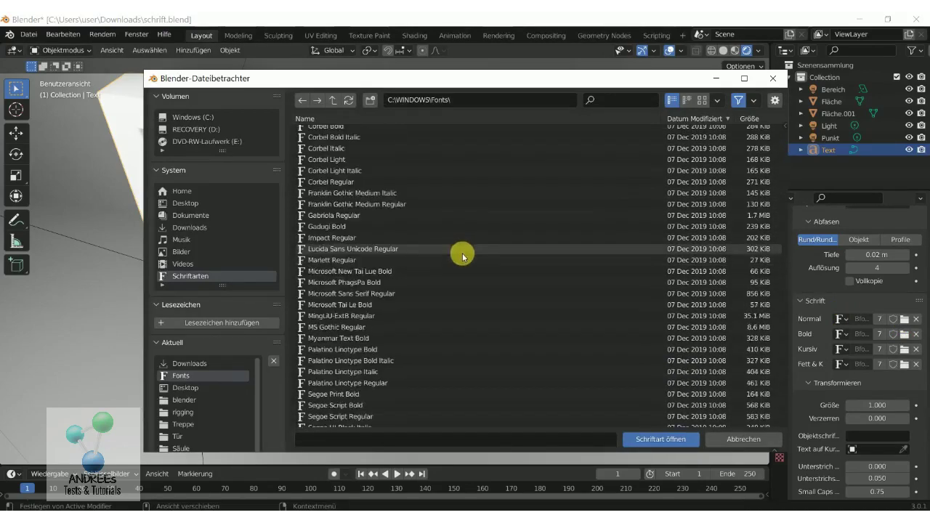
pyautogui.scroll(6, 463, 255)
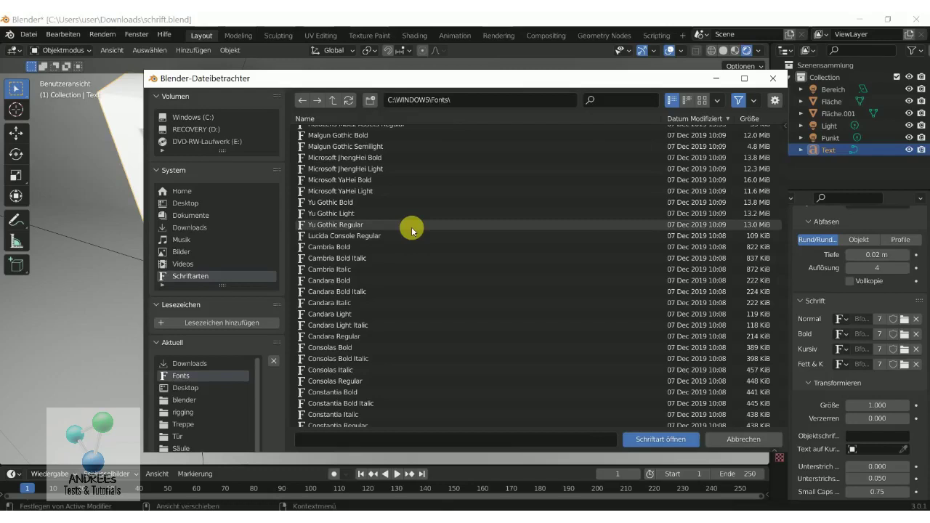
pyautogui.scroll(-1, 412, 231)
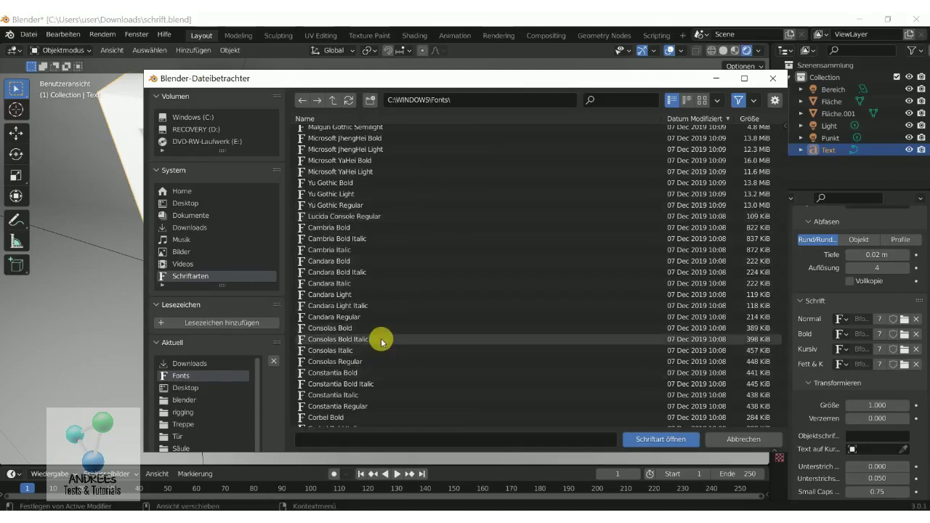
pyautogui.click(381, 338)
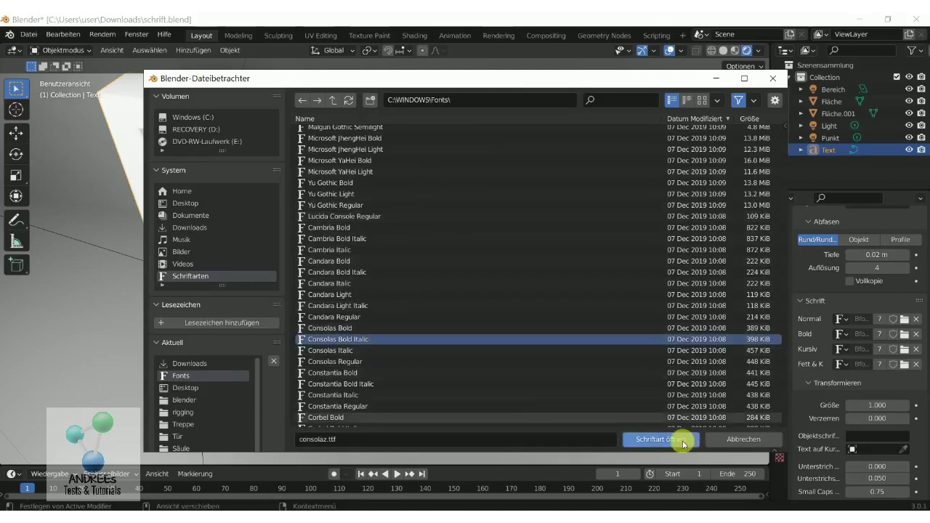
pyautogui.click(647, 440)
# Orbit the view around the text to inspect the Consolas Bold Italic letterforms
pyautogui.moveTo(422, 162); pyautogui.dragTo(422, 146, button='middle')
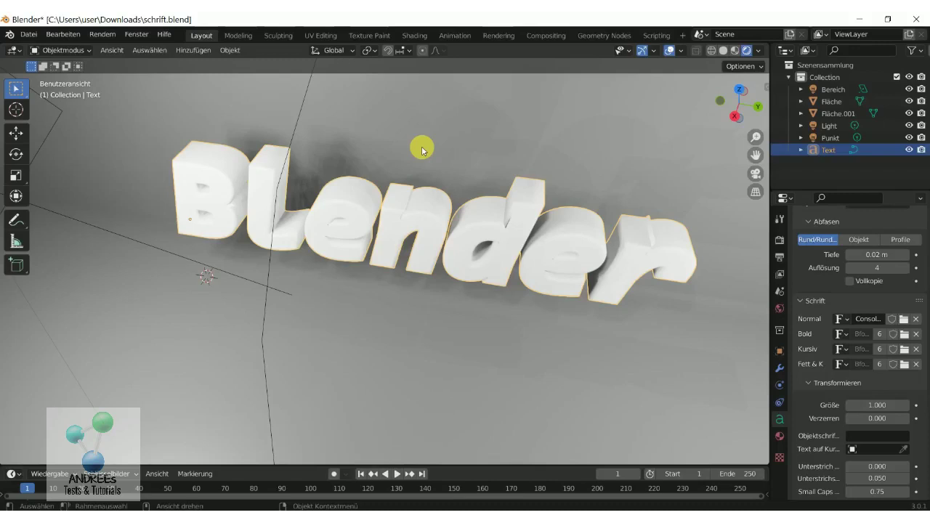
pyautogui.moveTo(422, 148); pyautogui.dragTo(437, 258, button='middle')
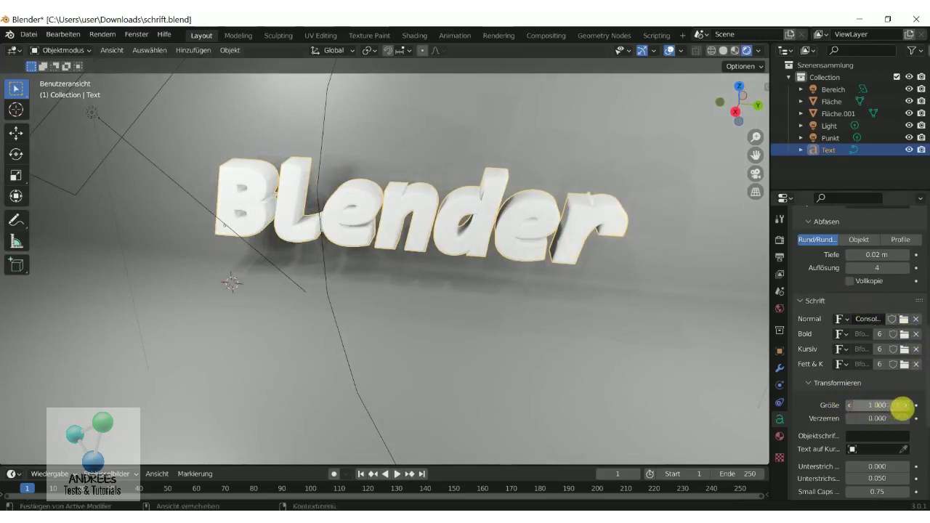
# Set the text size to 1.050, trying a few shear values before resetting shear to 0
pyautogui.moveTo(901, 405); pyautogui.dragTo(908, 405)
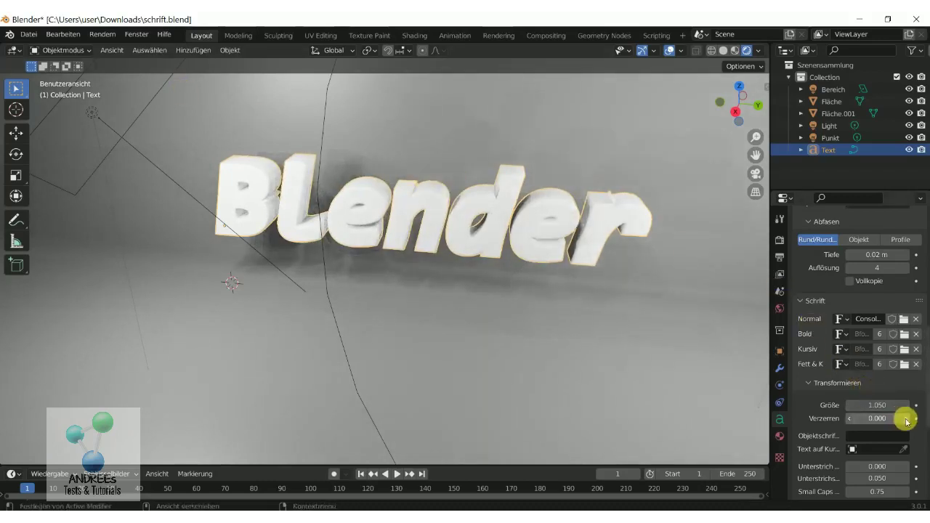
pyautogui.moveTo(907, 420); pyautogui.dragTo(917, 420)
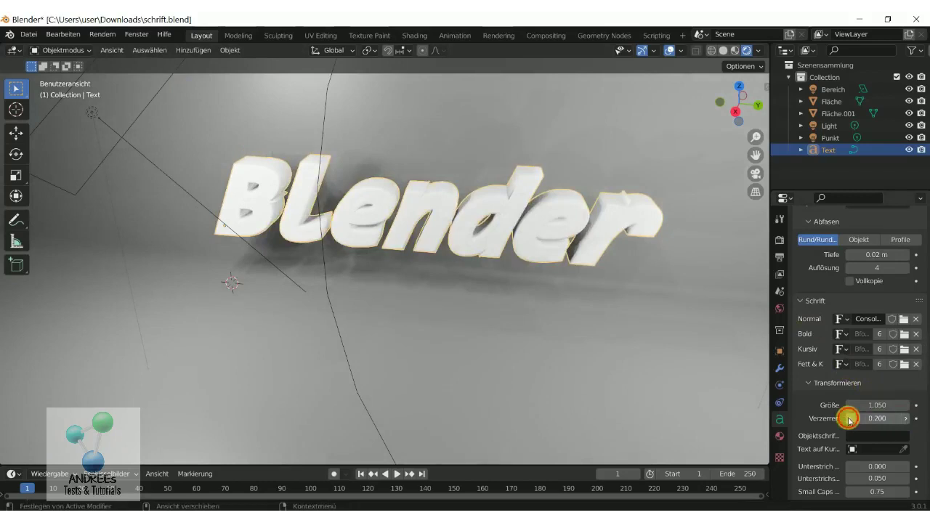
pyautogui.moveTo(848, 419)
pyautogui.mouseDown()
pyautogui.moveTo(901, 424)
pyautogui.moveTo(922, 407)
pyautogui.mouseUp()
pyautogui.scroll(-2, 923, 411)
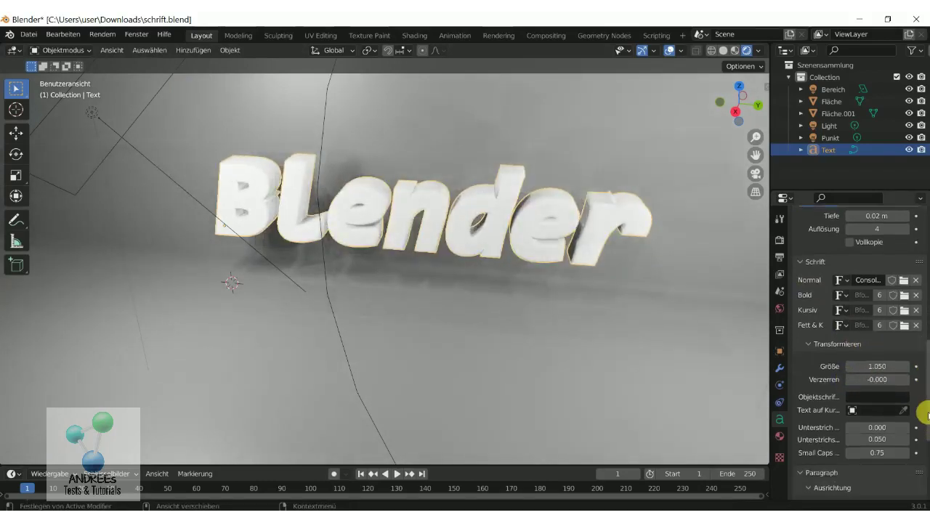
pyautogui.scroll(1, 901, 412)
pyautogui.scroll(1, 883, 420)
pyautogui.scroll(1, 884, 403)
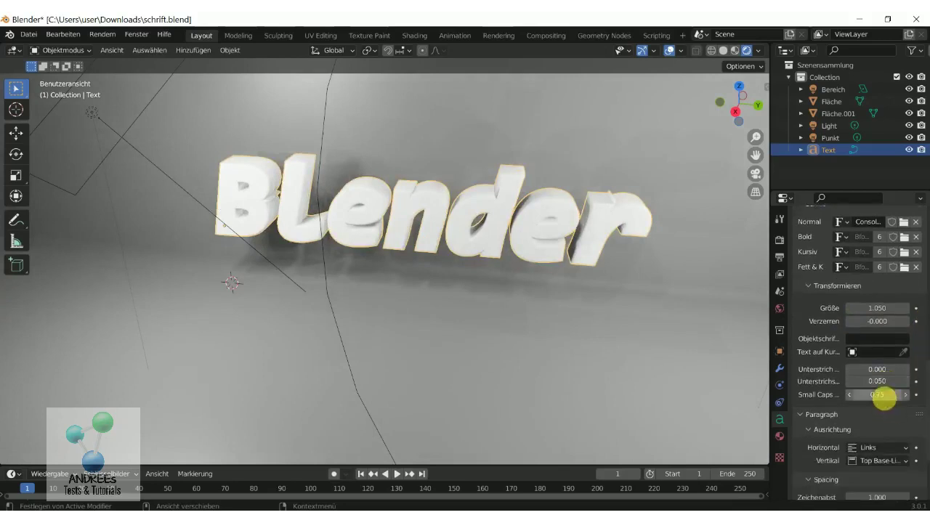
pyautogui.scroll(-1, 884, 396)
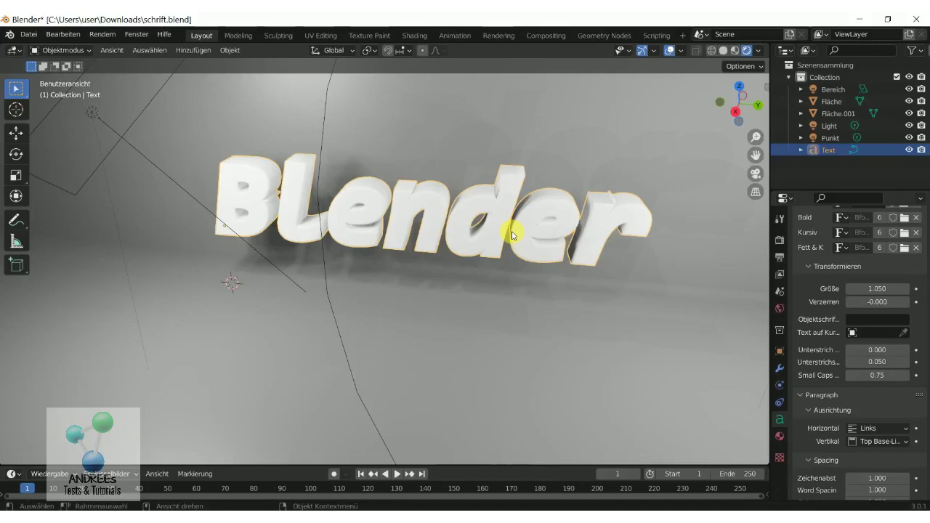
pyautogui.scroll(-1, 923, 403)
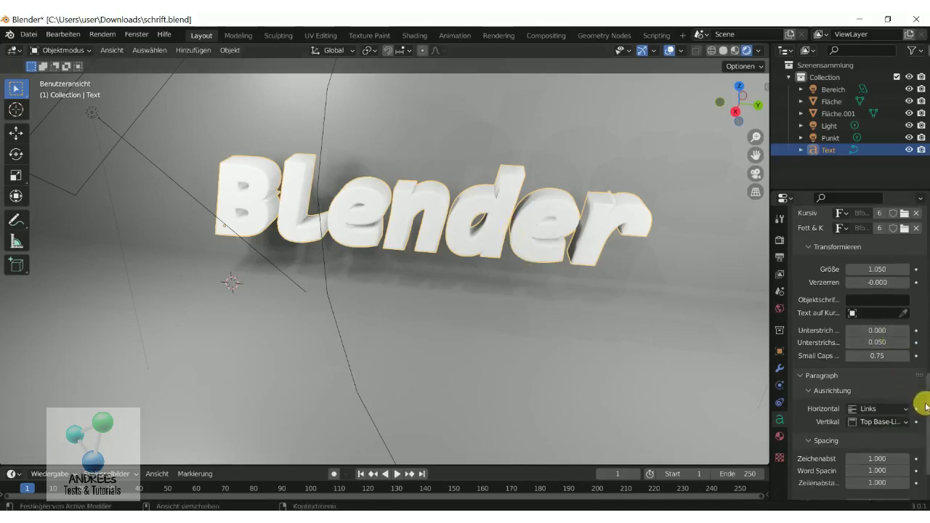
pyautogui.scroll(-1, 923, 404)
pyautogui.scroll(-2, 922, 404)
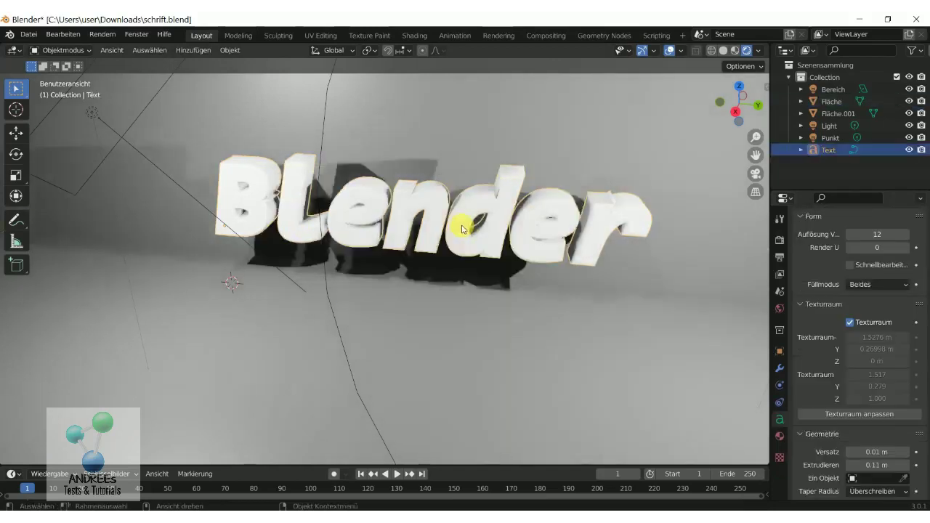
# Add a new non-node material with golden-yellow base colour (H 0.078, S 0.983, V 0.800)
pyautogui.click(779, 437)
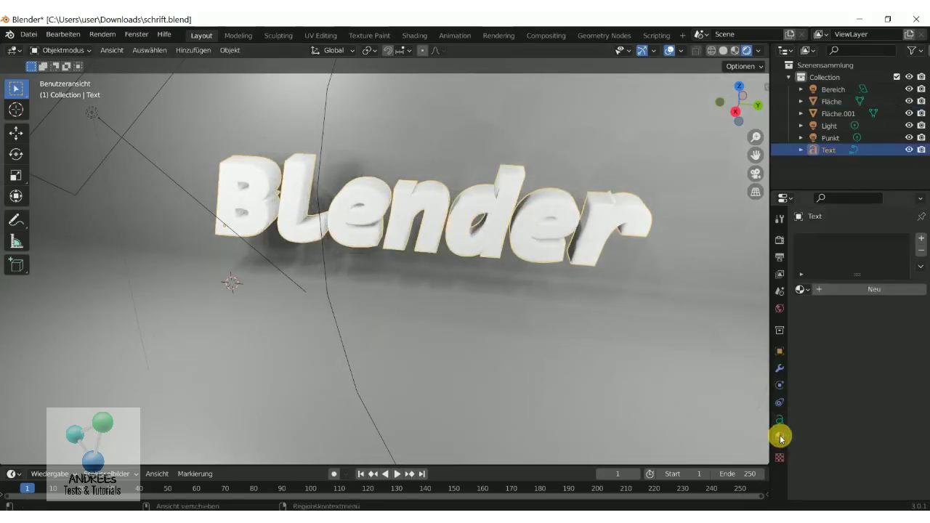
pyautogui.click(860, 291)
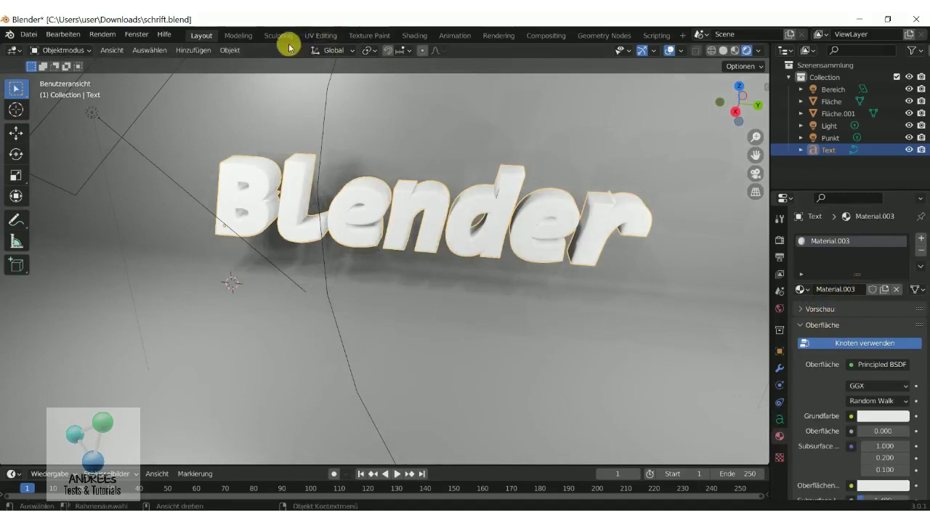
pyautogui.click(863, 343)
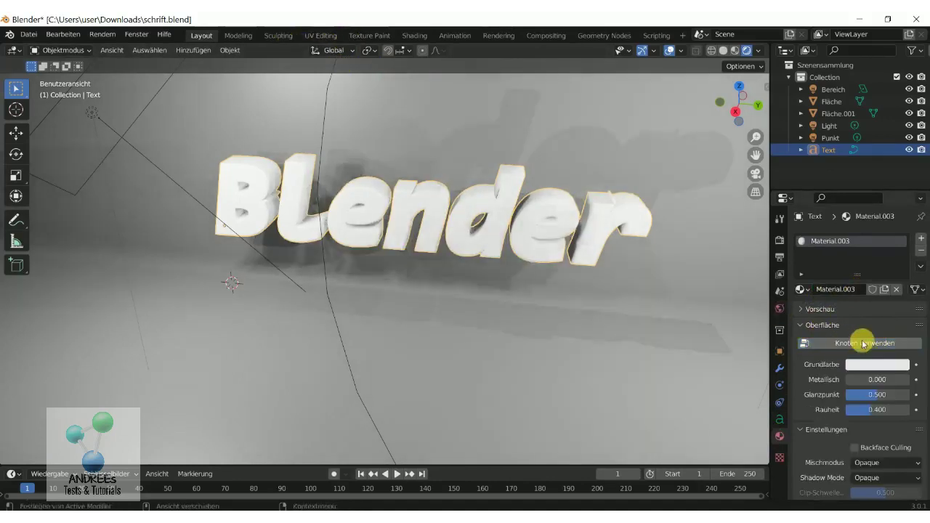
pyautogui.click(866, 364)
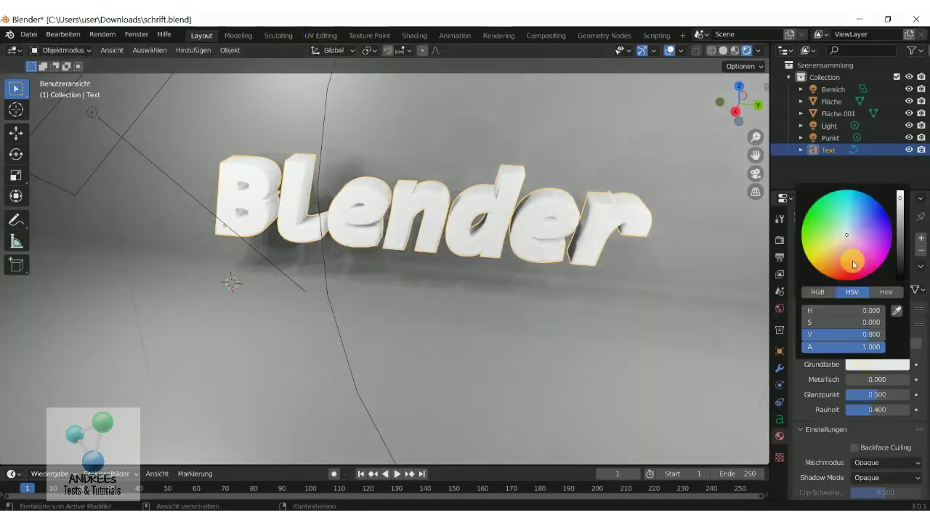
pyautogui.moveTo(851, 259)
pyautogui.mouseDown()
pyautogui.moveTo(818, 248)
pyautogui.moveTo(822, 266)
pyautogui.mouseUp()
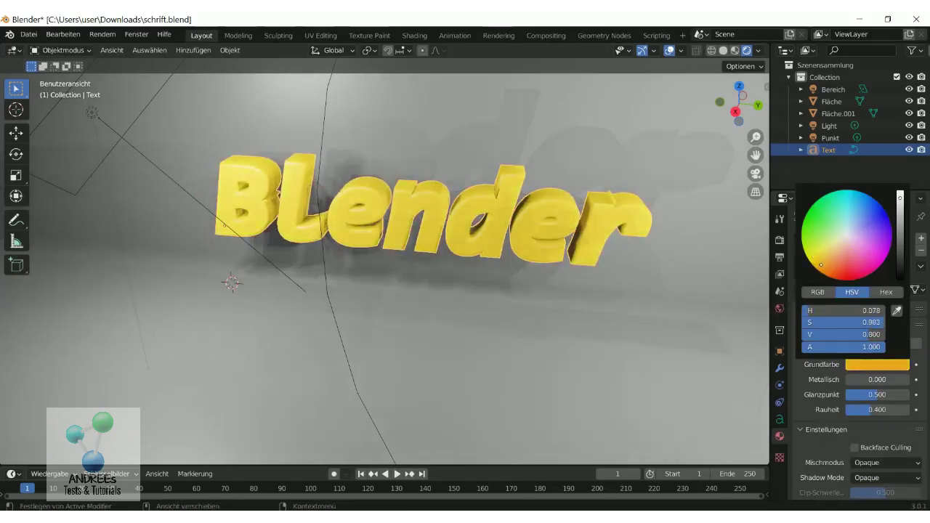
pyautogui.click(608, 322)
pyautogui.moveTo(608, 322); pyautogui.dragTo(456, 226, button='middle')
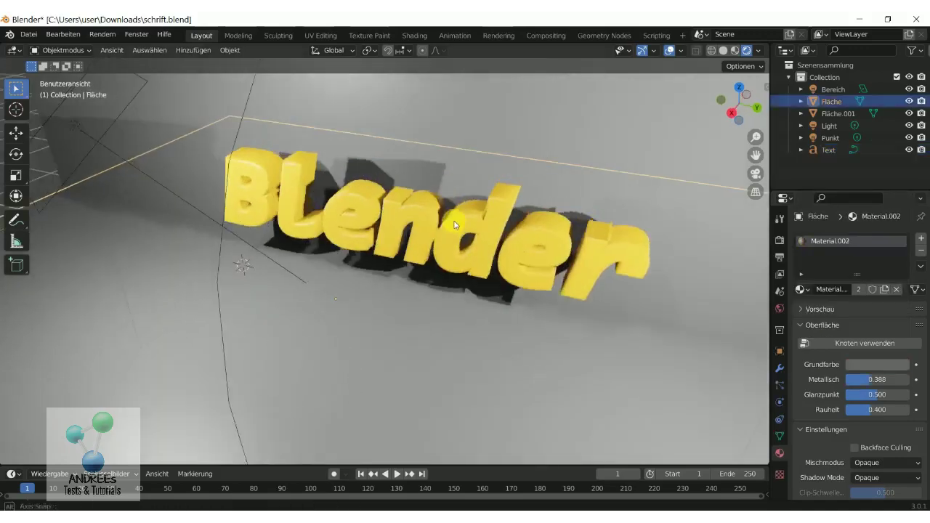
# Turn off viewport overlays and orbit and zoom around the yellow lettering and its shadows
pyautogui.click(669, 50)
pyautogui.scroll(-3, 410, 199)
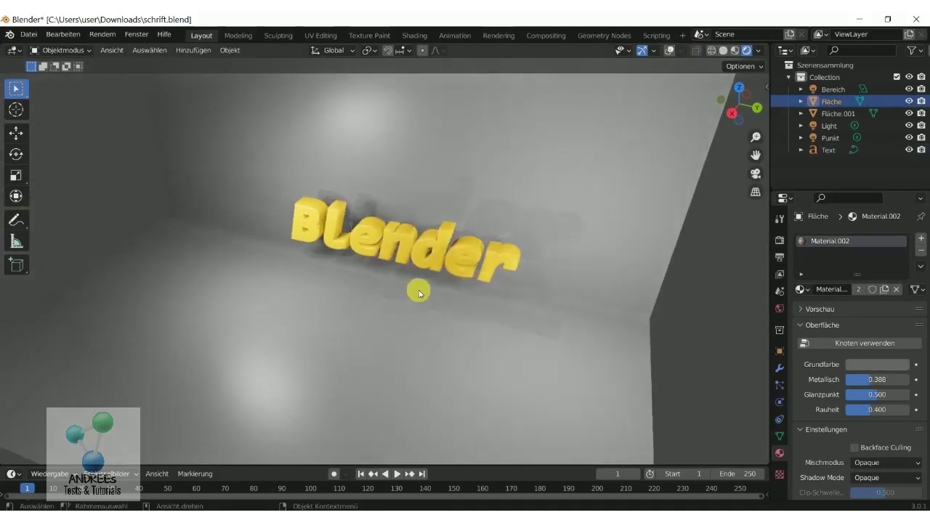
pyautogui.moveTo(415, 290)
pyautogui.mouseDown(button='middle')
pyautogui.moveTo(432, 285)
pyautogui.moveTo(470, 225)
pyautogui.mouseUp(button='middle')
pyautogui.scroll(2, 471, 224)
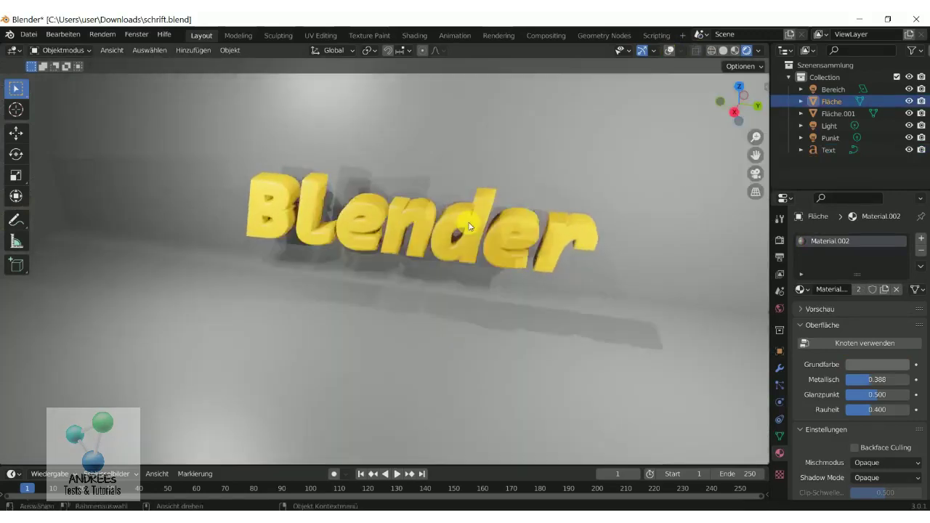